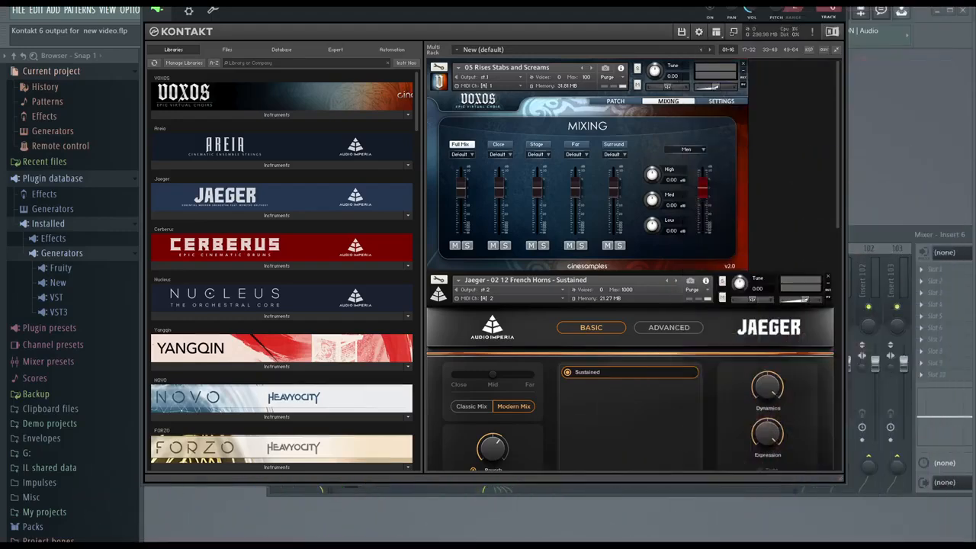
Show Kontakt's Outputs section and resize the plugin window so the output channels are in full view
drag(600, 23, 643, 33)
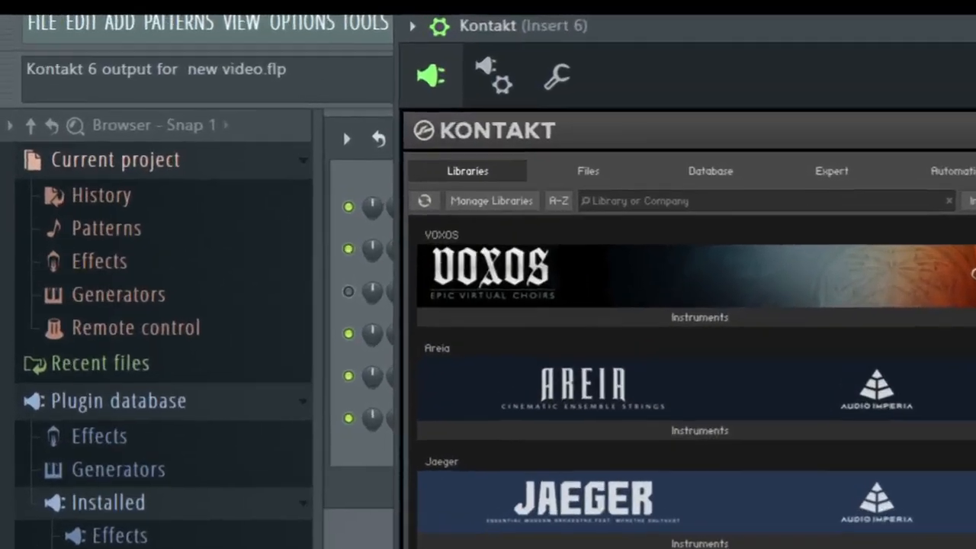
drag(579, 25, 447, 34)
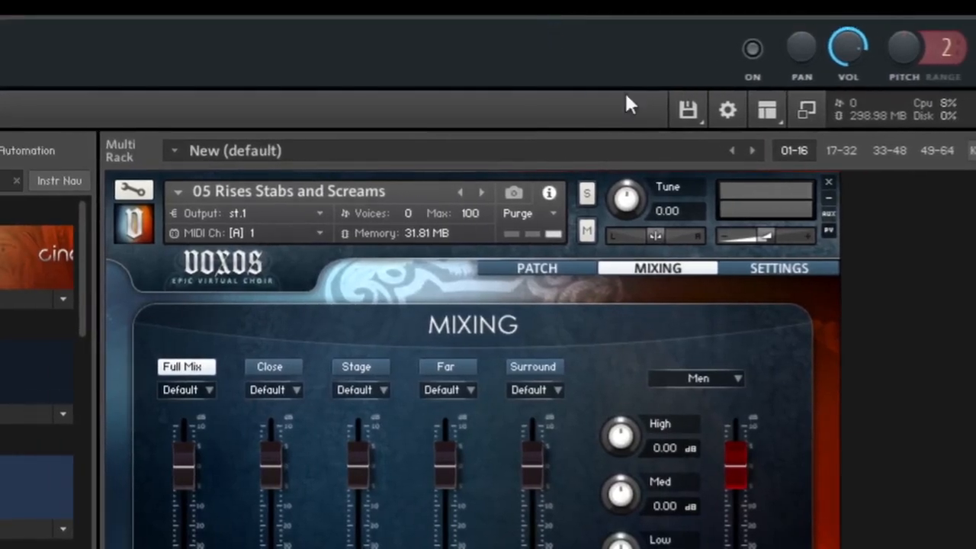
click(768, 110)
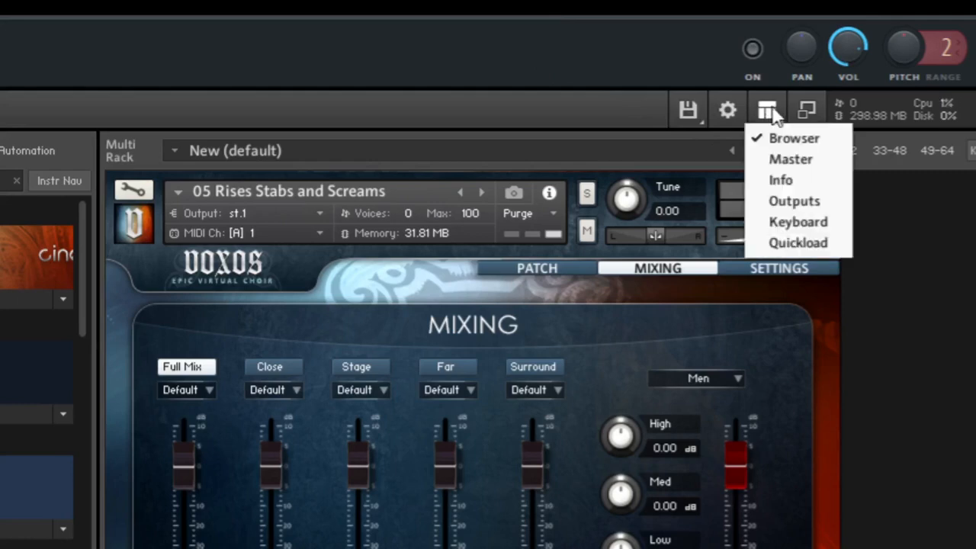
click(764, 202)
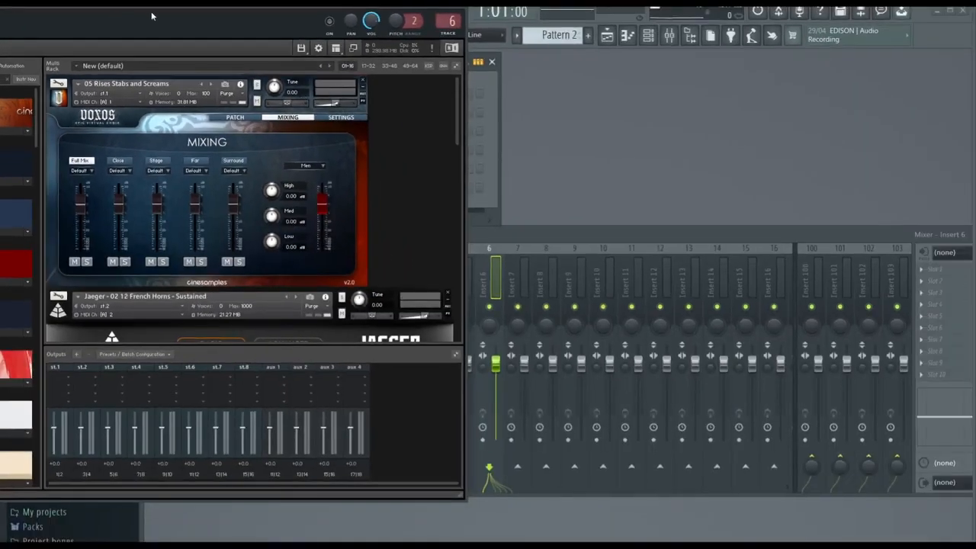
drag(152, 15, 544, 8)
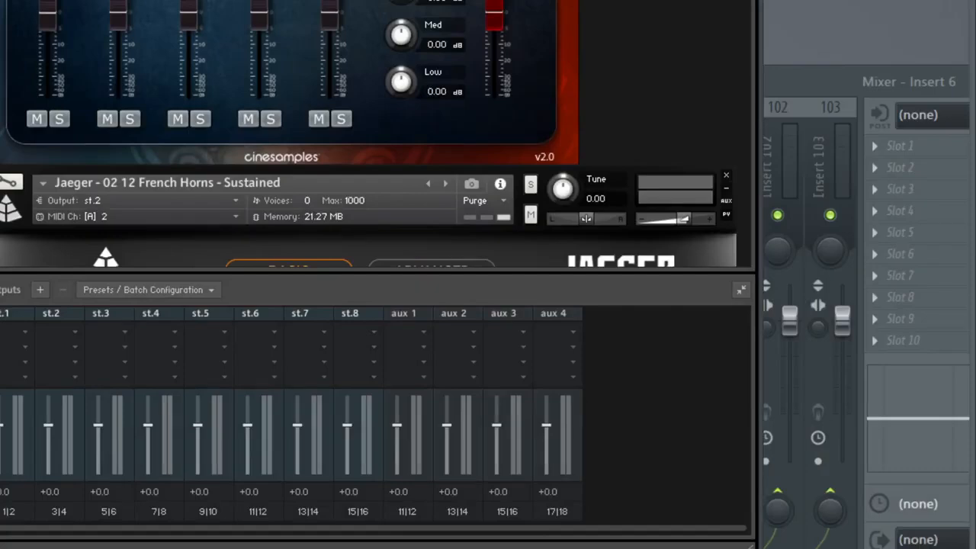
drag(76, 4, 161, 1)
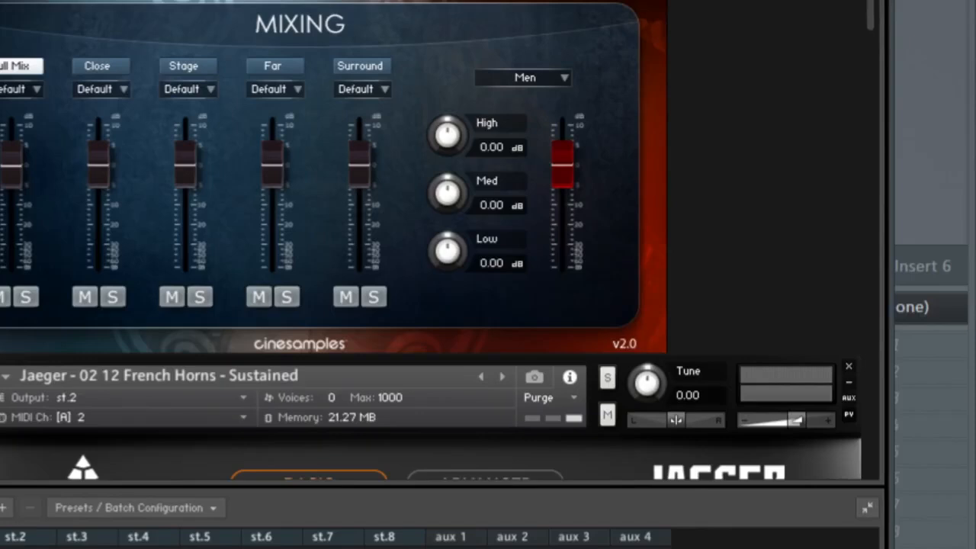
drag(884, 548, 952, 525)
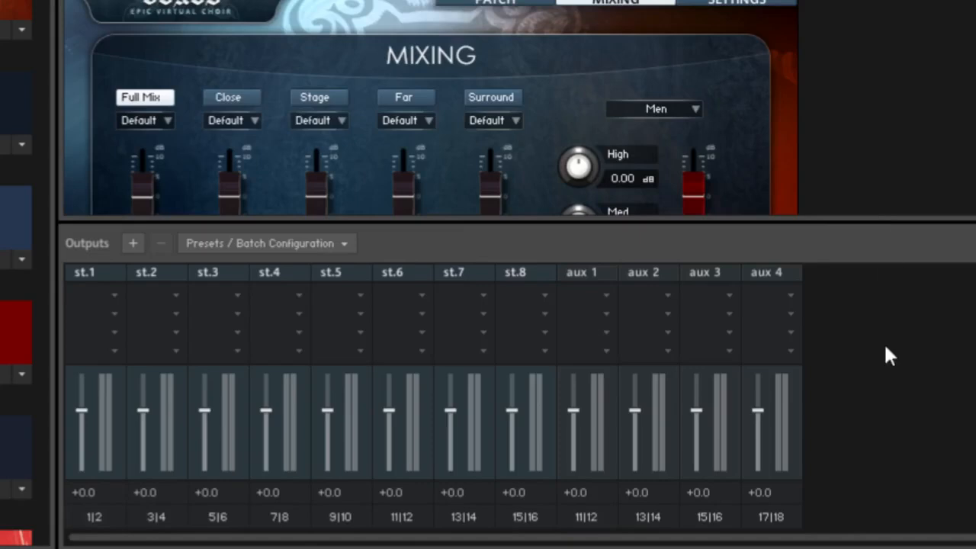
Create 8 Kontakt outputs starting at host output Kt. st.1 [1], deleting the existing channels before creating the new ones
click(133, 241)
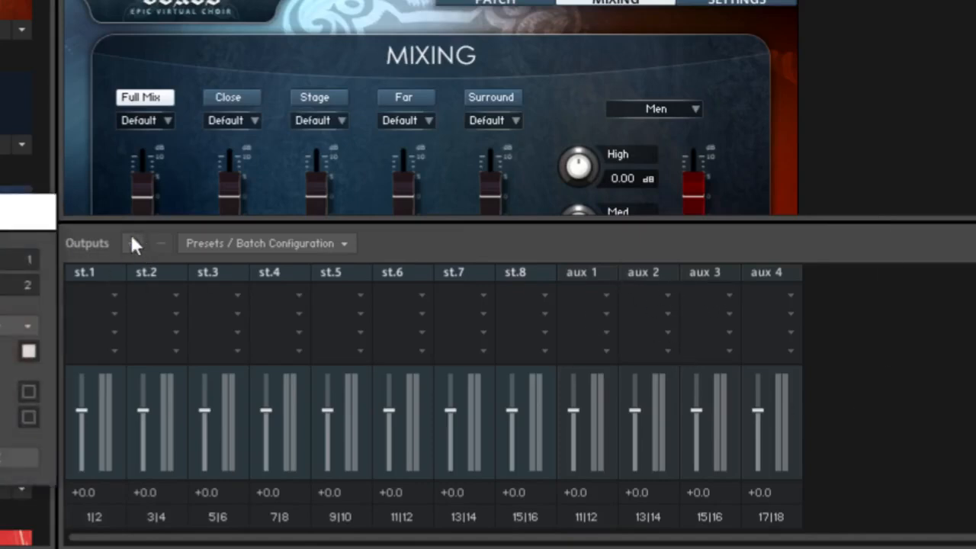
drag(31, 212, 457, 166)
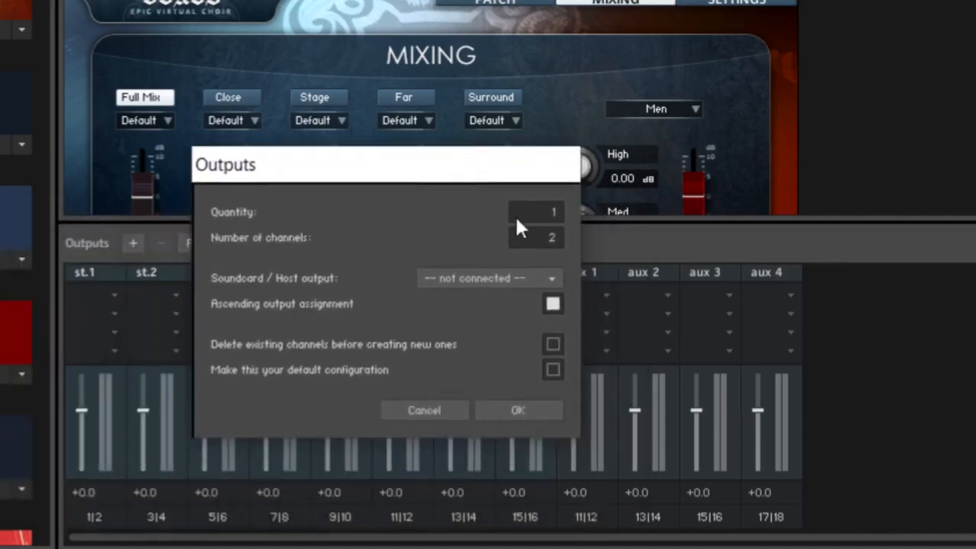
drag(531, 211, 536, 183)
click(455, 277)
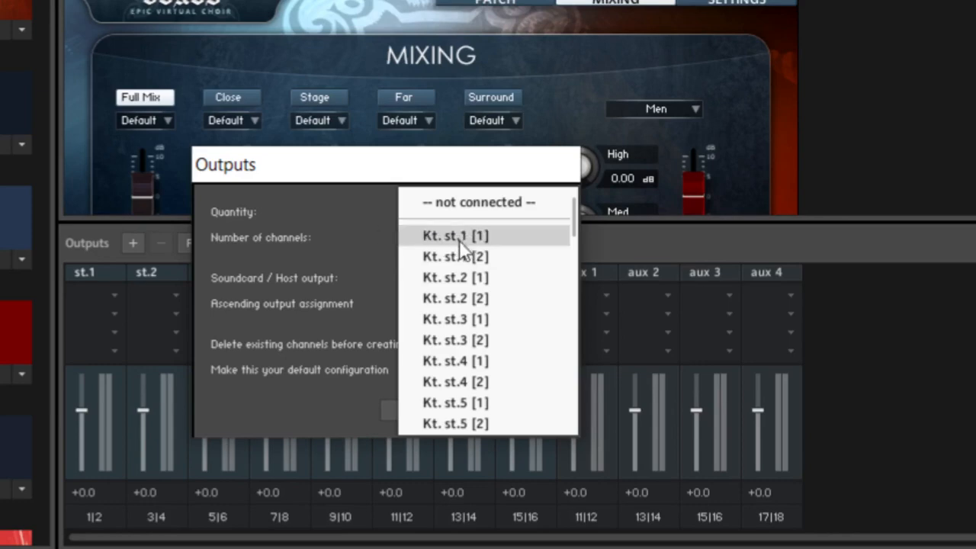
click(464, 237)
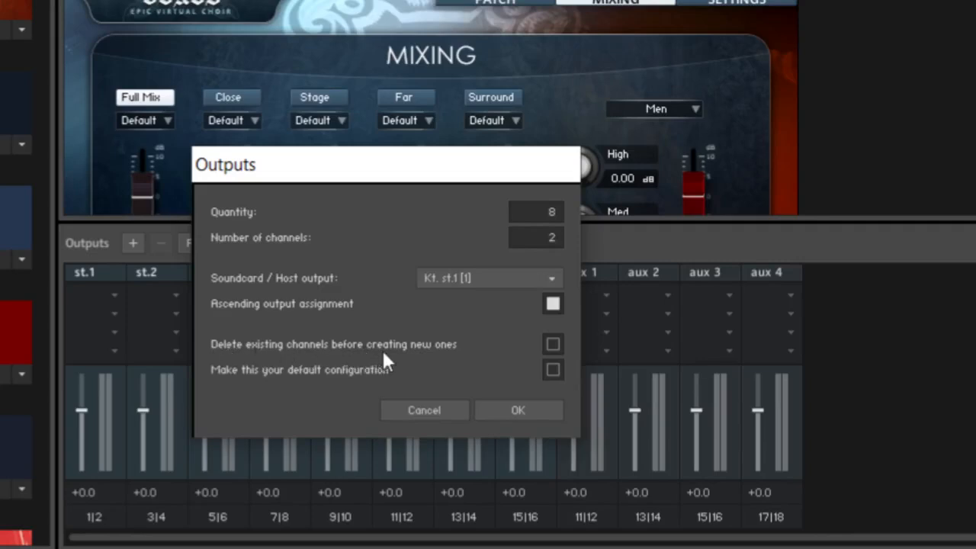
click(552, 345)
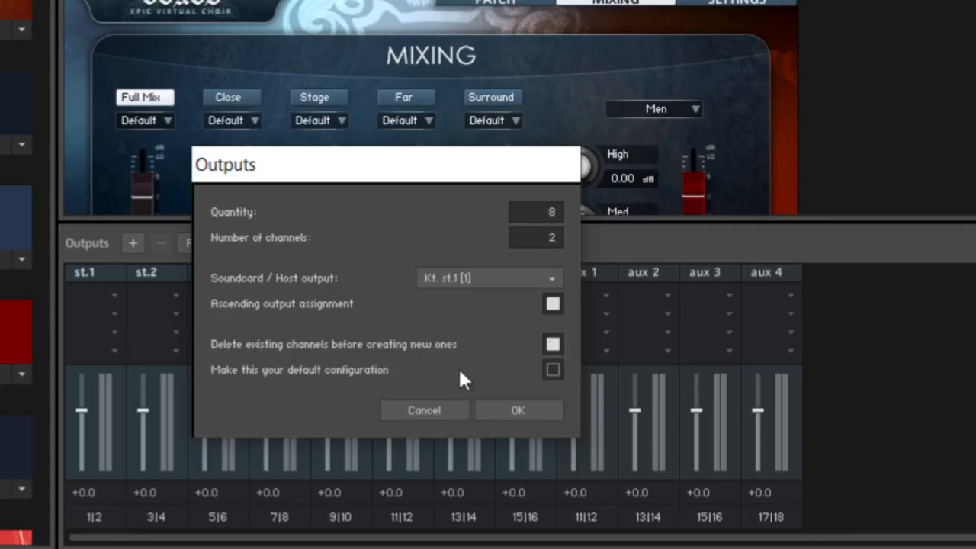
click(518, 412)
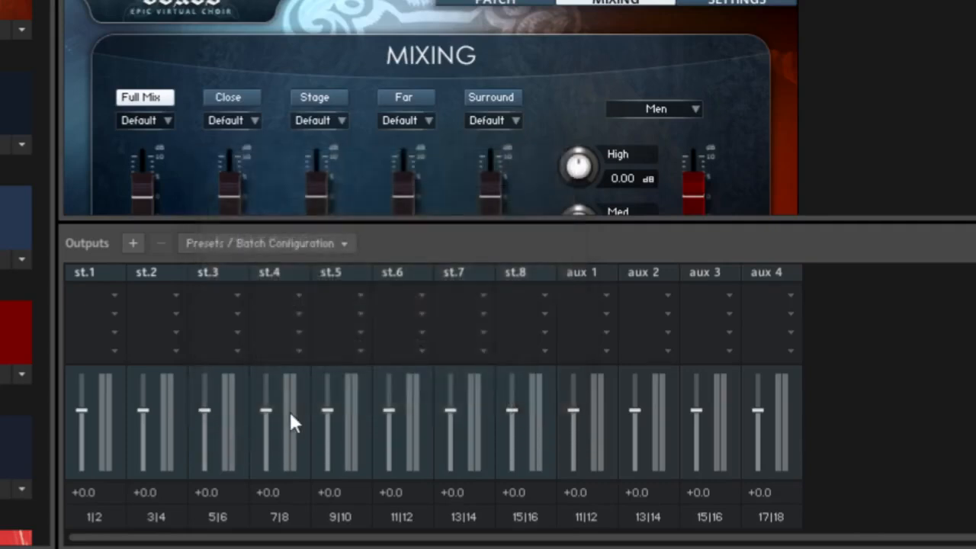
click(296, 241)
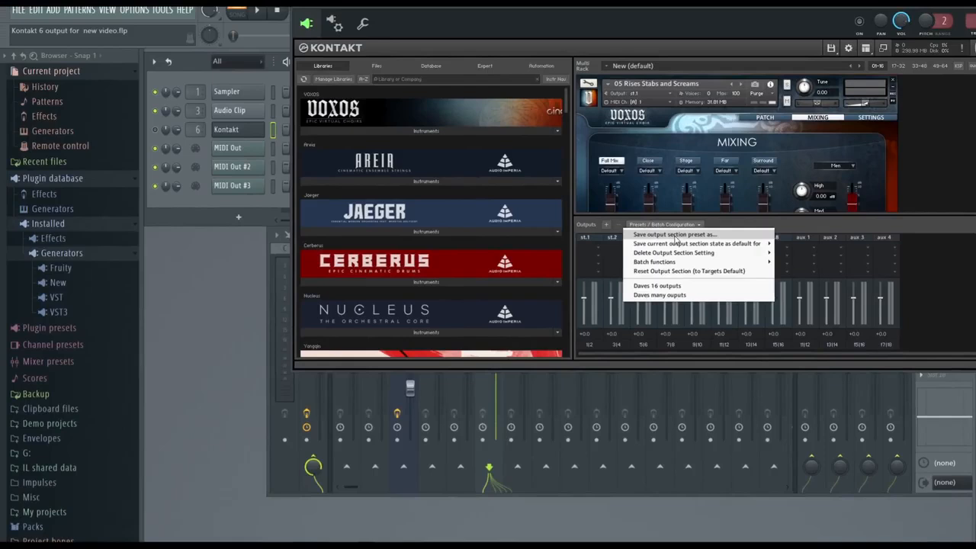
click(674, 236)
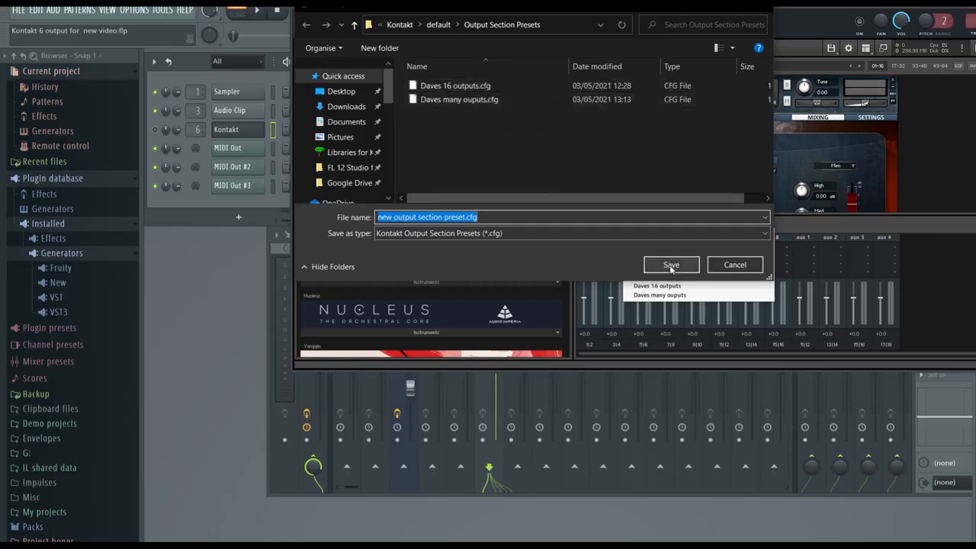
click(735, 266)
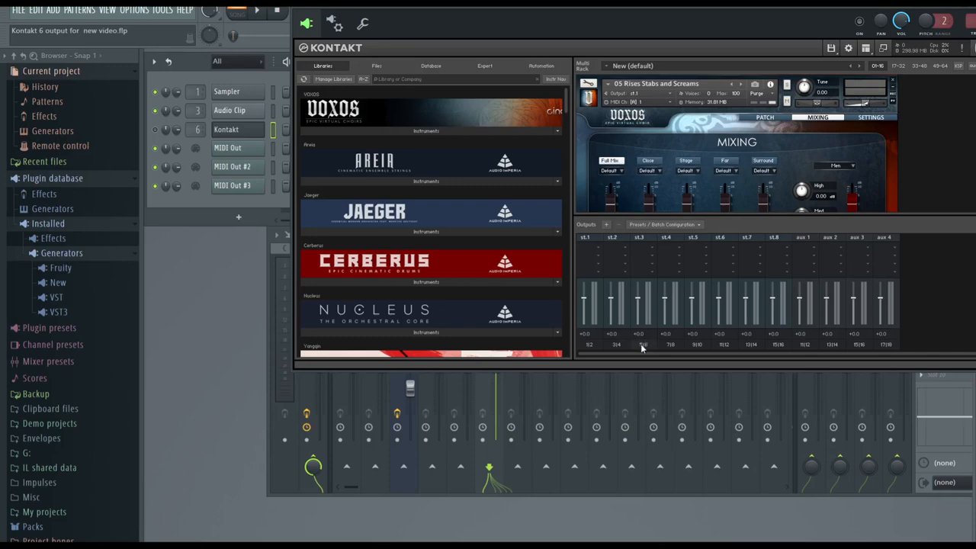
Enlarge the Kontakt window and route the Jaeger 12 French Horns instrument to output st.2
drag(694, 22, 585, 23)
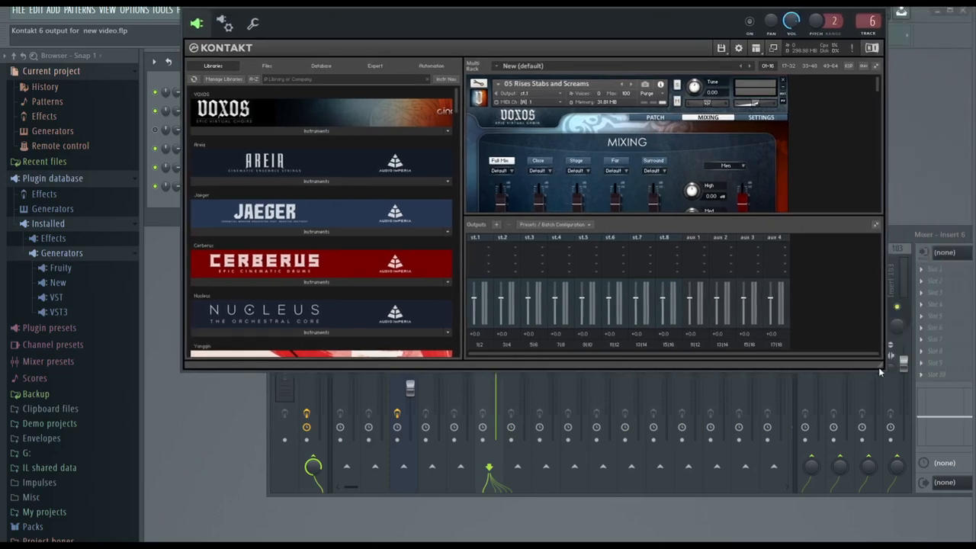
drag(878, 371, 898, 510)
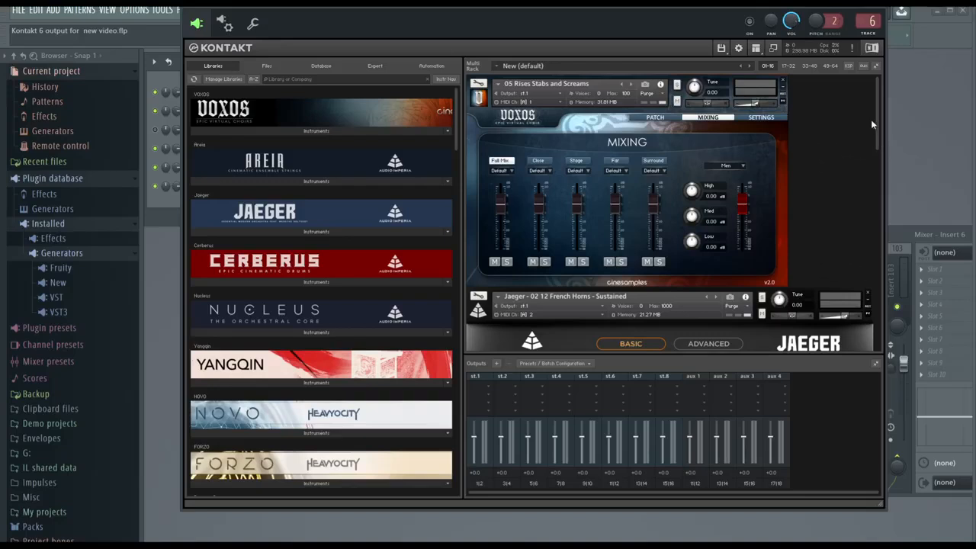
scroll(580, 160, down, 2)
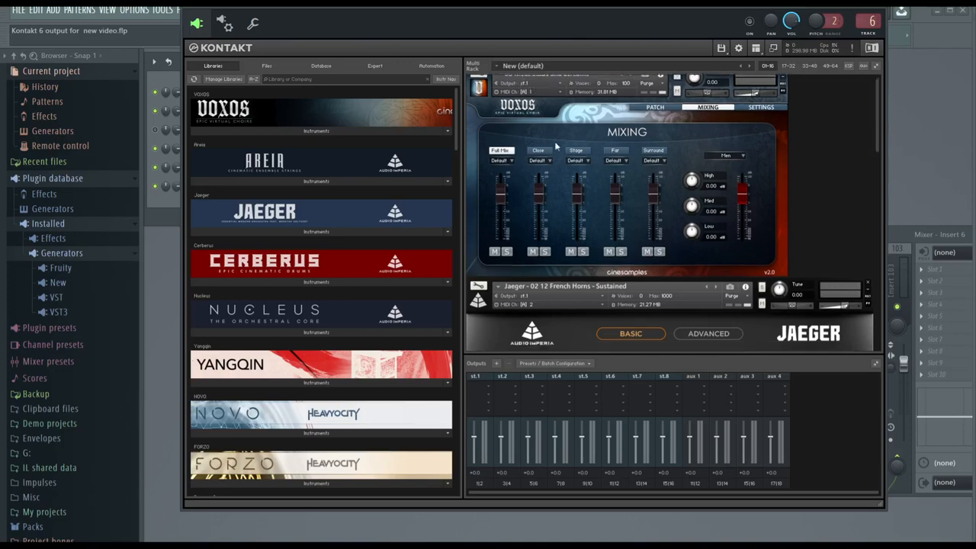
scroll(581, 160, down, 1)
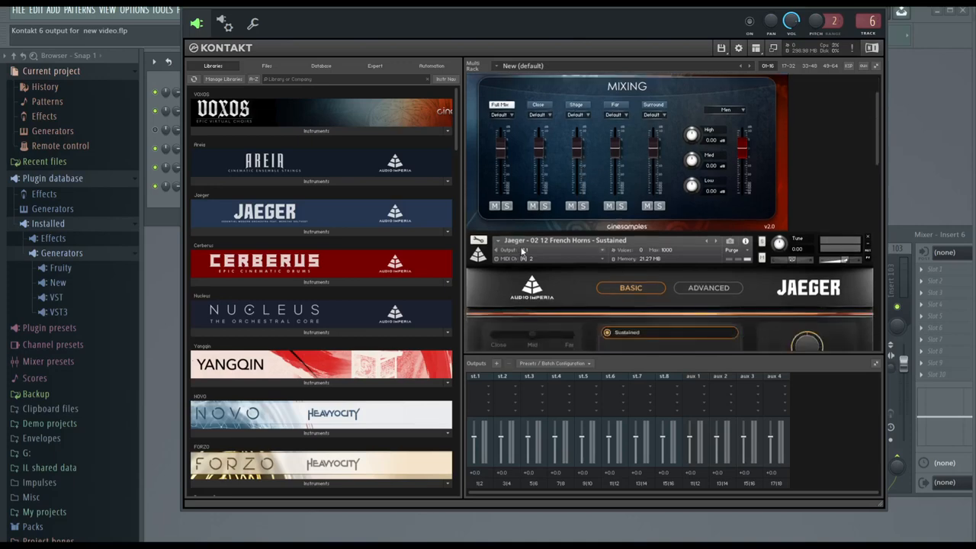
click(605, 253)
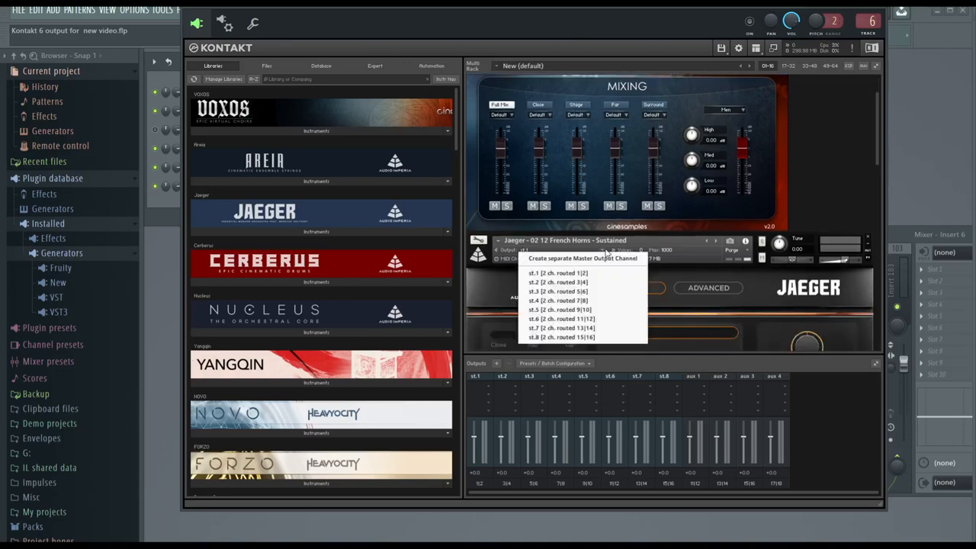
click(583, 283)
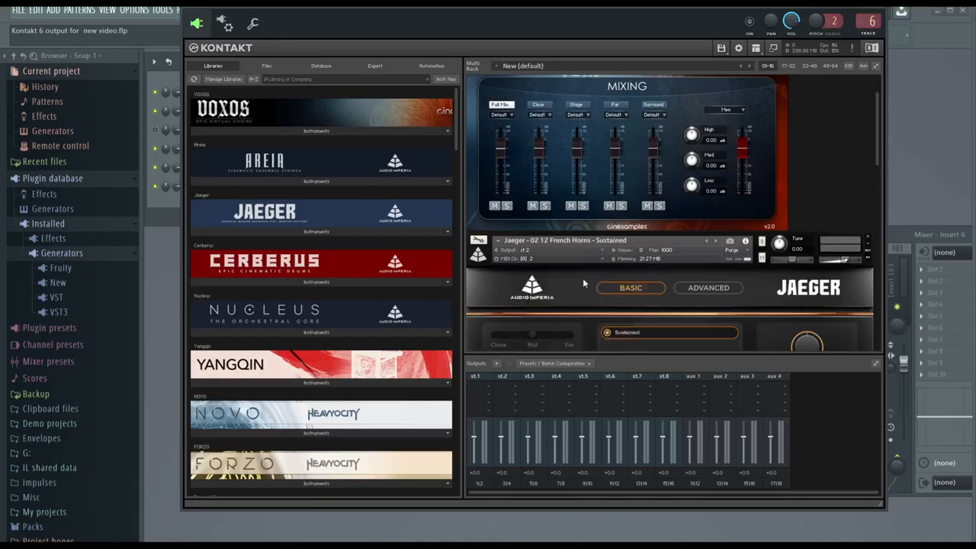
Route the Nucleus 2 Clarinets instrument to output st.3
scroll(640, 244, down, 2)
scroll(645, 245, down, 6)
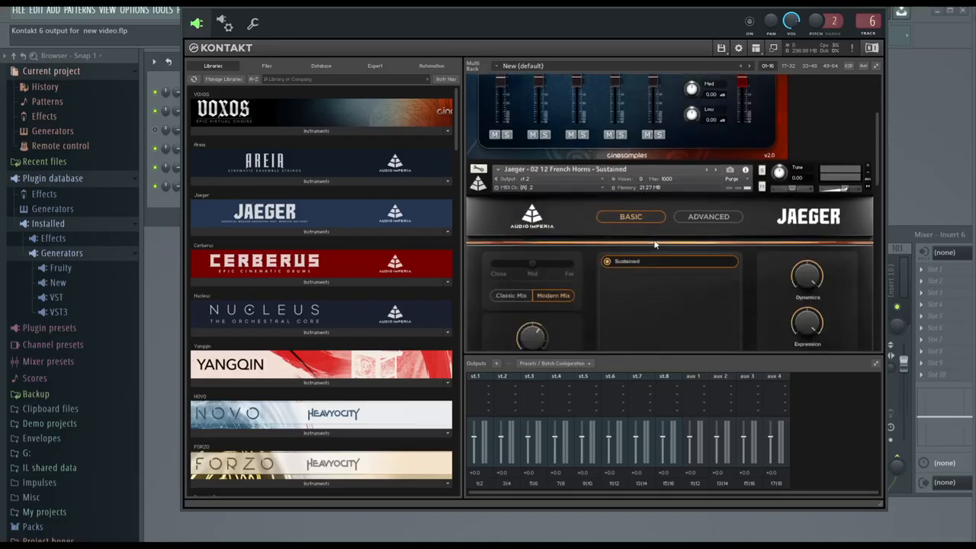
scroll(671, 257, down, 1)
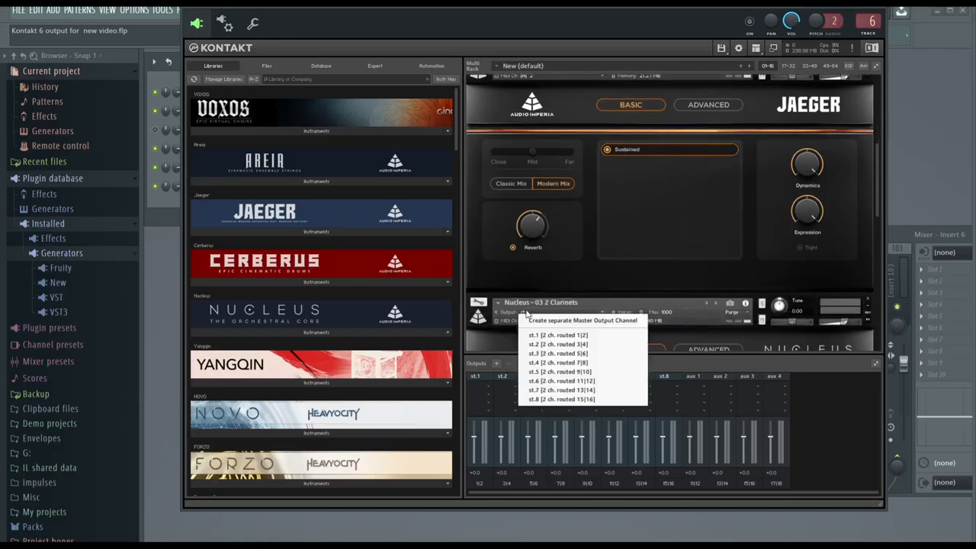
click(546, 353)
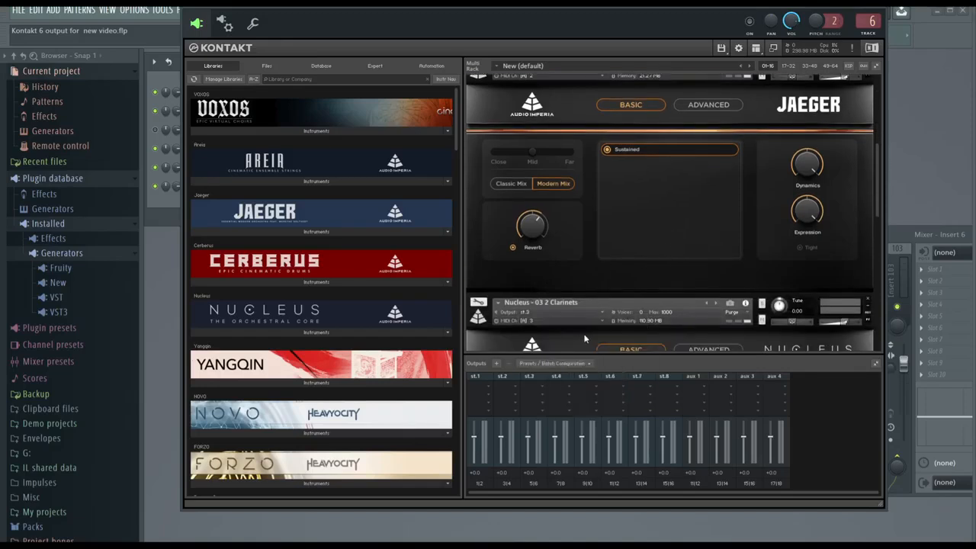
Close Kontakt and check the channel and port assignments of MIDI Out, MIDI Out #2 and MIDI Out #3
drag(879, 209, 888, 128)
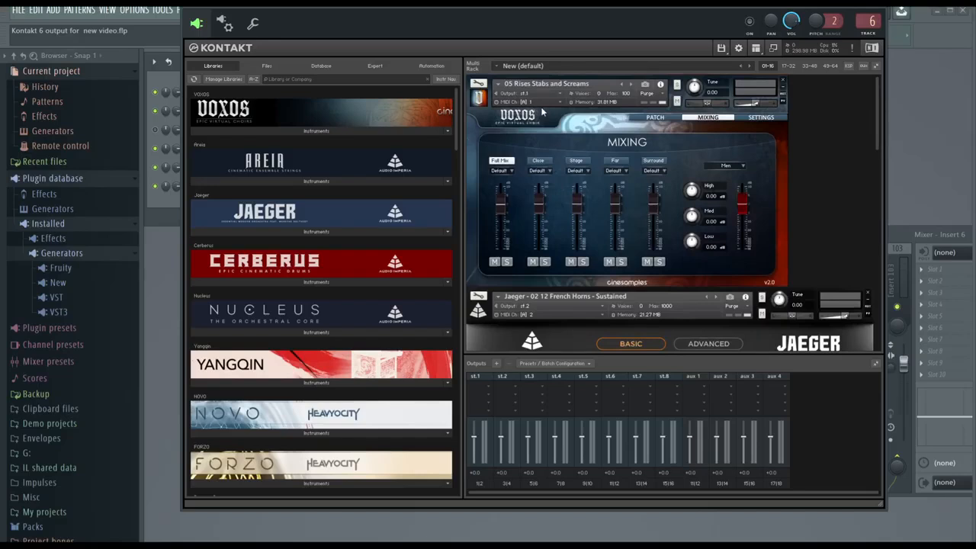
click(881, 9)
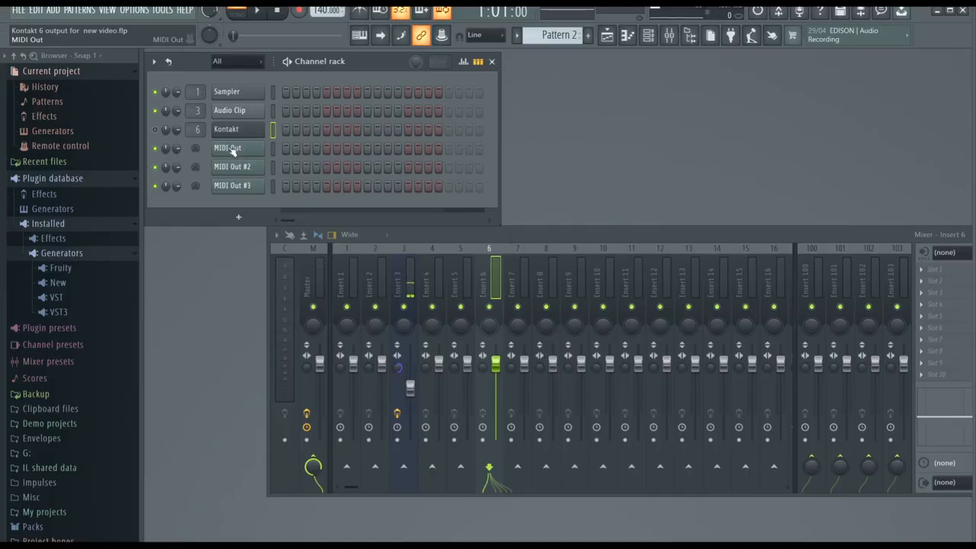
click(231, 149)
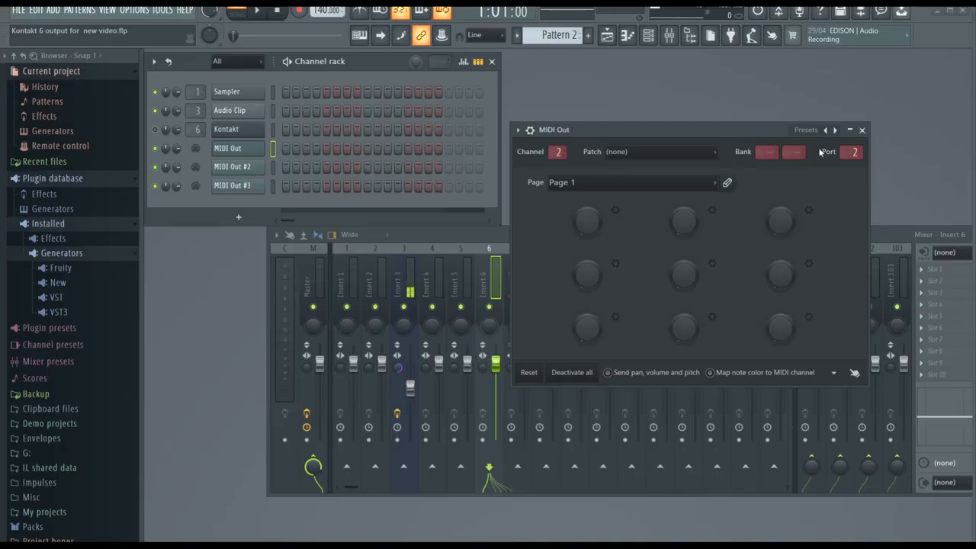
click(238, 170)
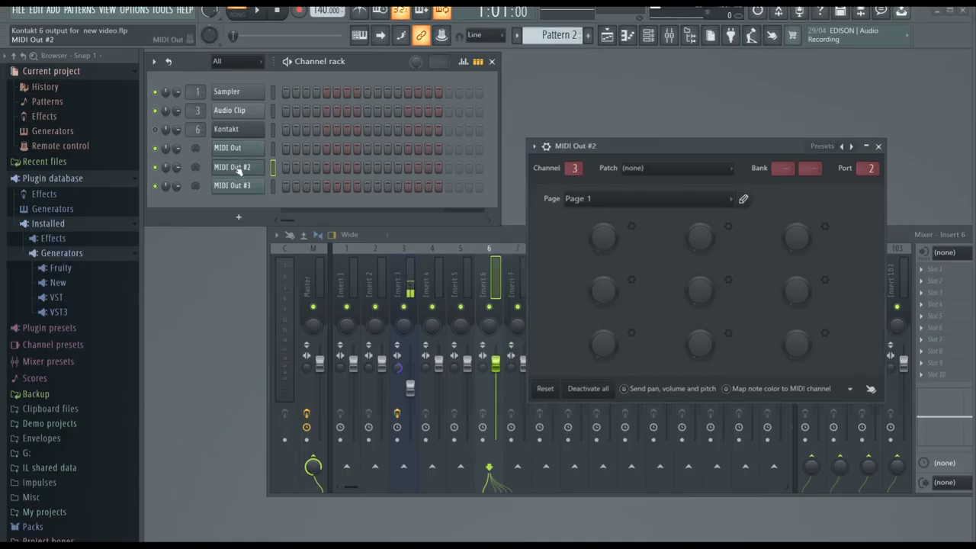
click(235, 185)
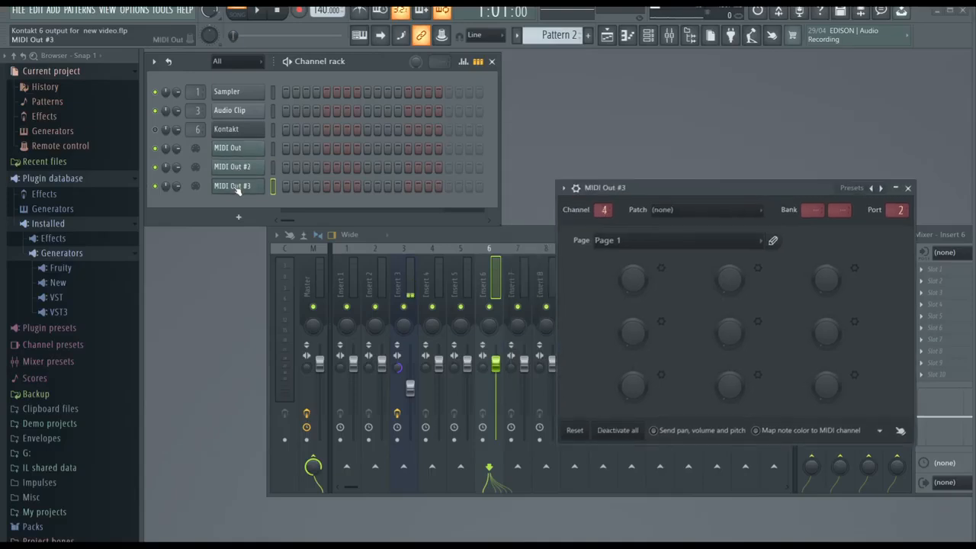
click(241, 149)
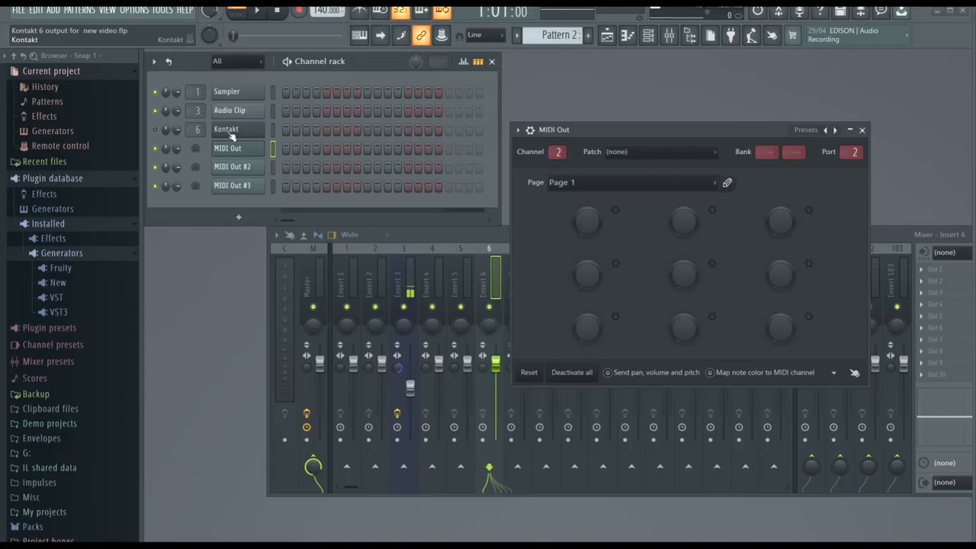
click(861, 130)
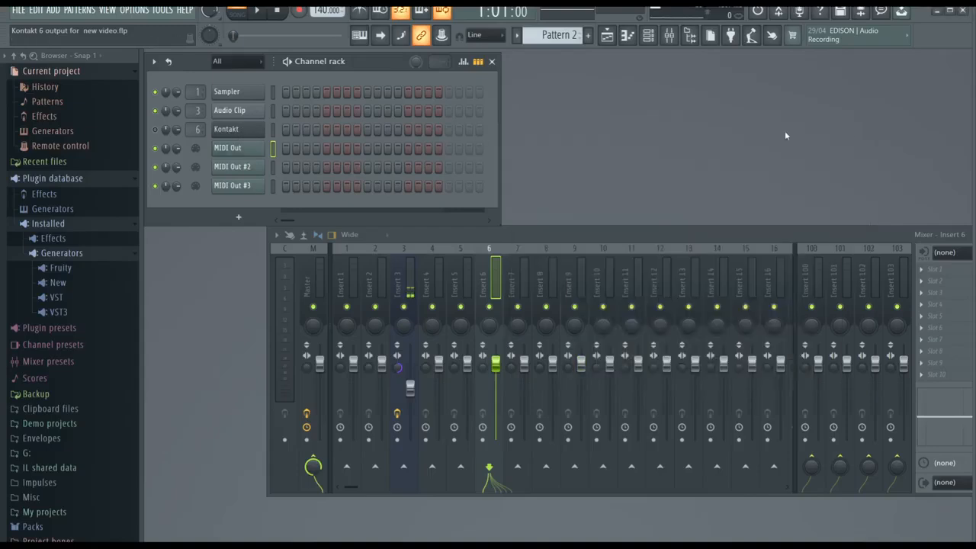
Open Kontakt's VST wrapper settings and check the MIDI input port
click(251, 132)
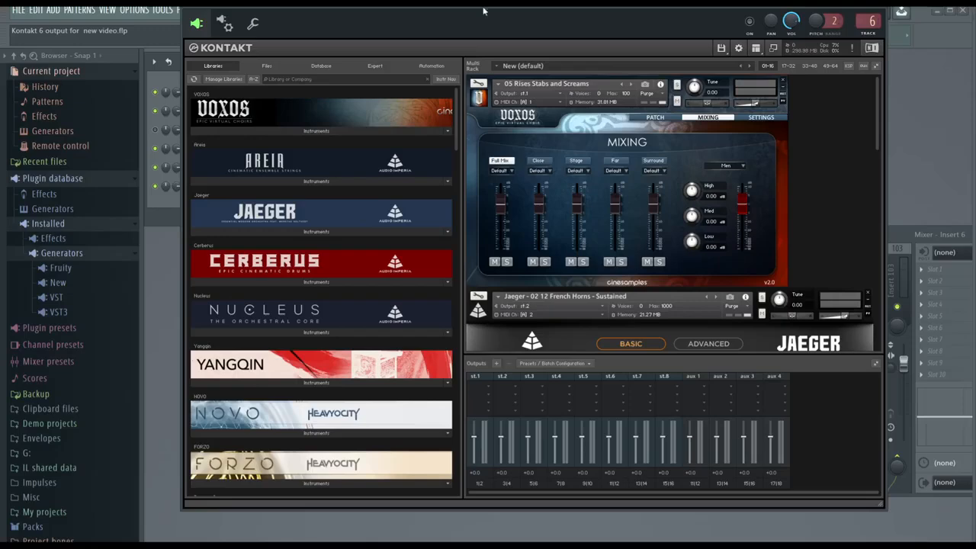
drag(482, 11, 552, 59)
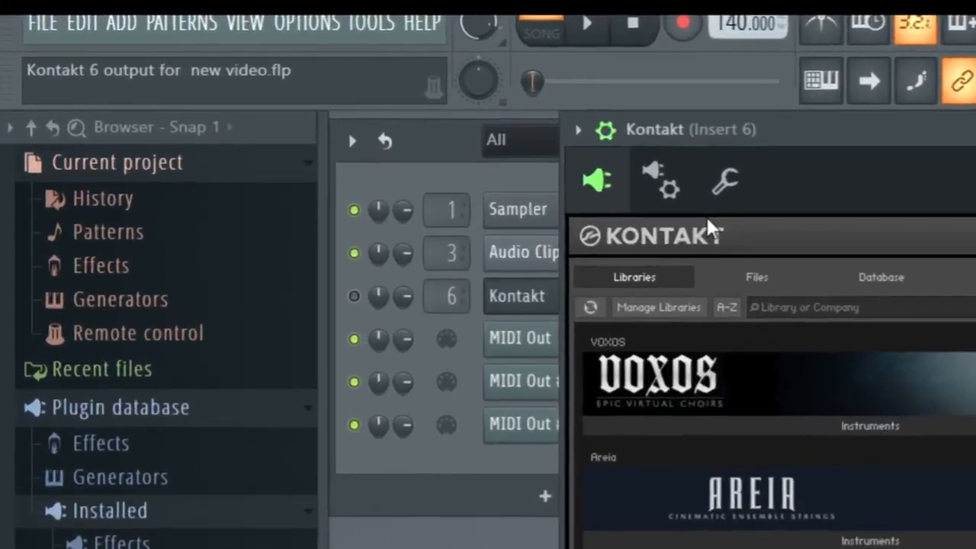
click(671, 185)
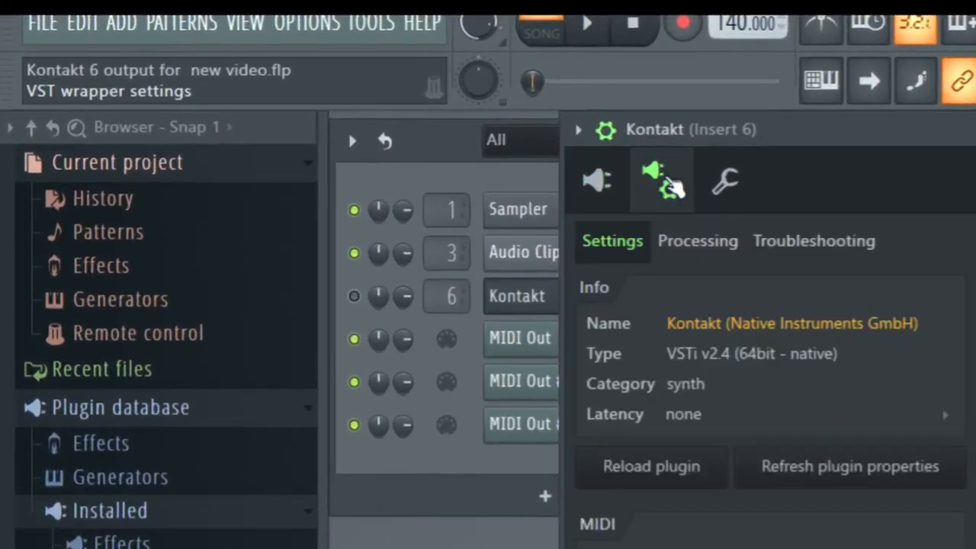
drag(971, 143, 558, 16)
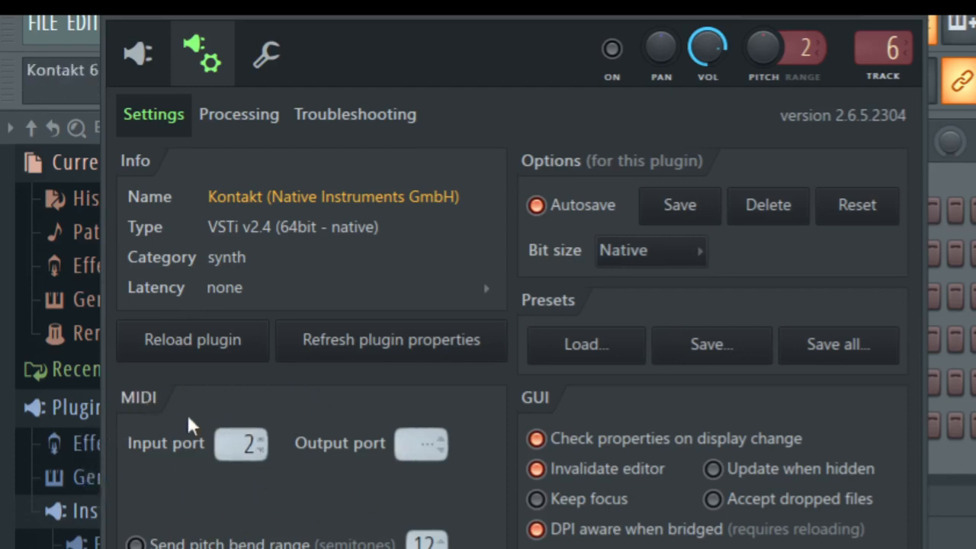
Check Kontakt's output connections in the wrapper's processing settings against its mixer track, and close the plugin window
click(243, 116)
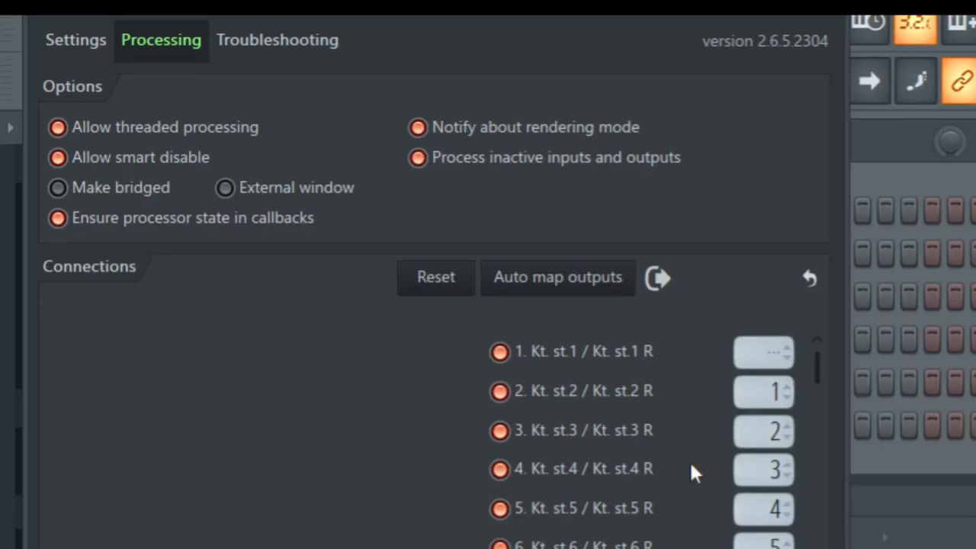
drag(450, 4, 462, 107)
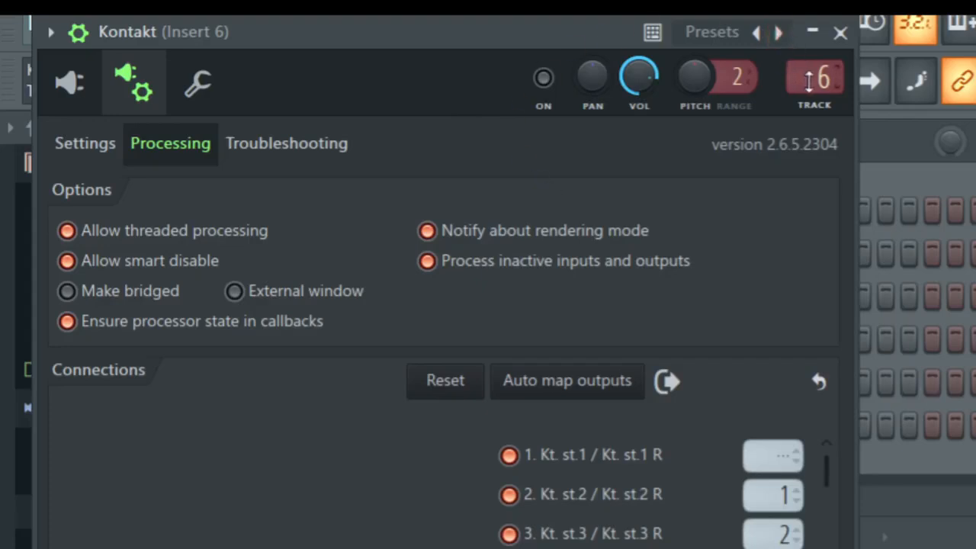
mouse_move(809, 79)
mouse_down()
mouse_move(809, 90)
mouse_move(808, 78)
mouse_up()
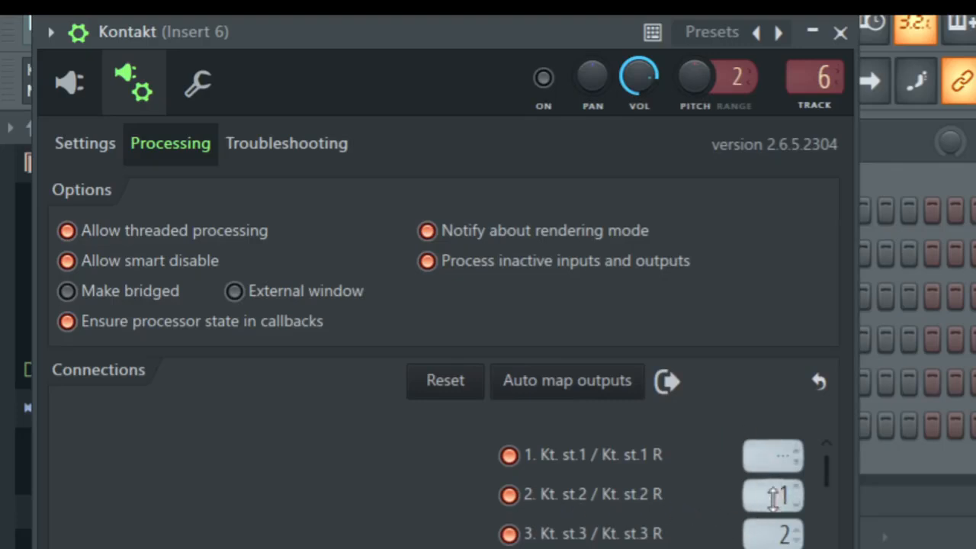
drag(811, 80, 811, 80)
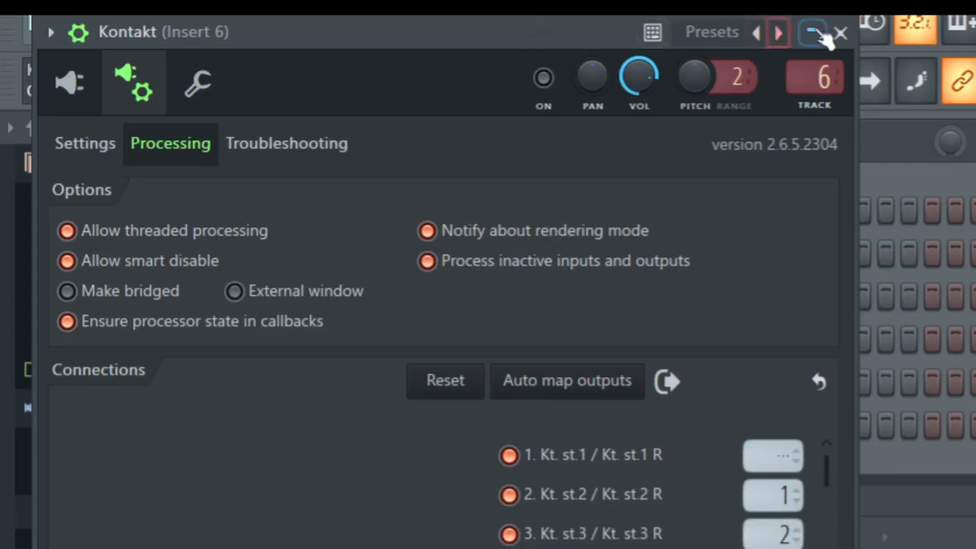
click(841, 35)
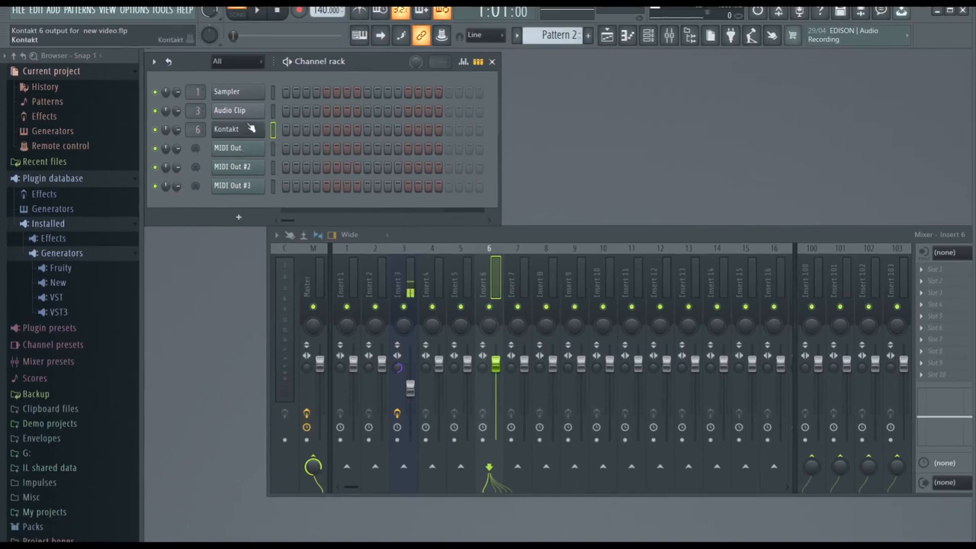
Reopen Kontakt on its instrument rack, shrink the window and place it beside the channel rack so the MIDI channels stay accessible
click(249, 133)
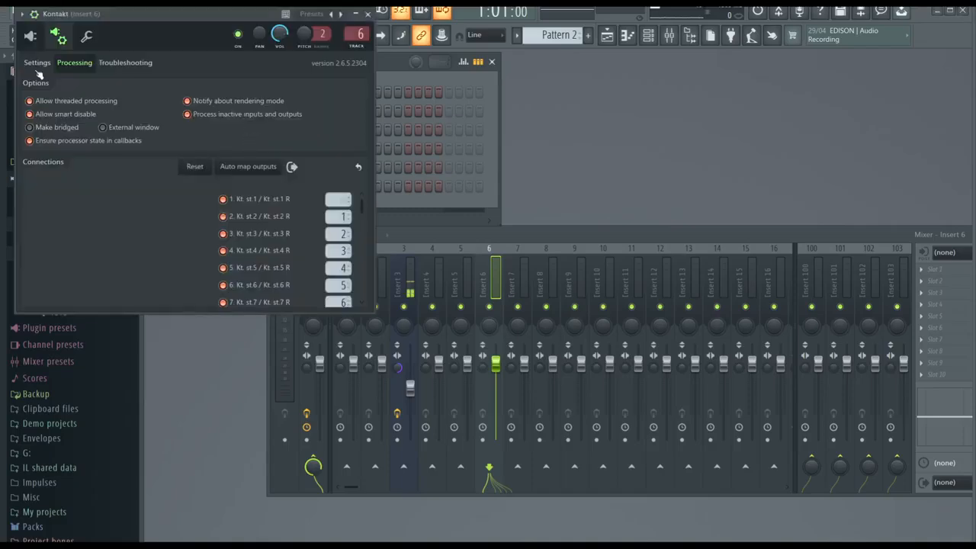
click(31, 37)
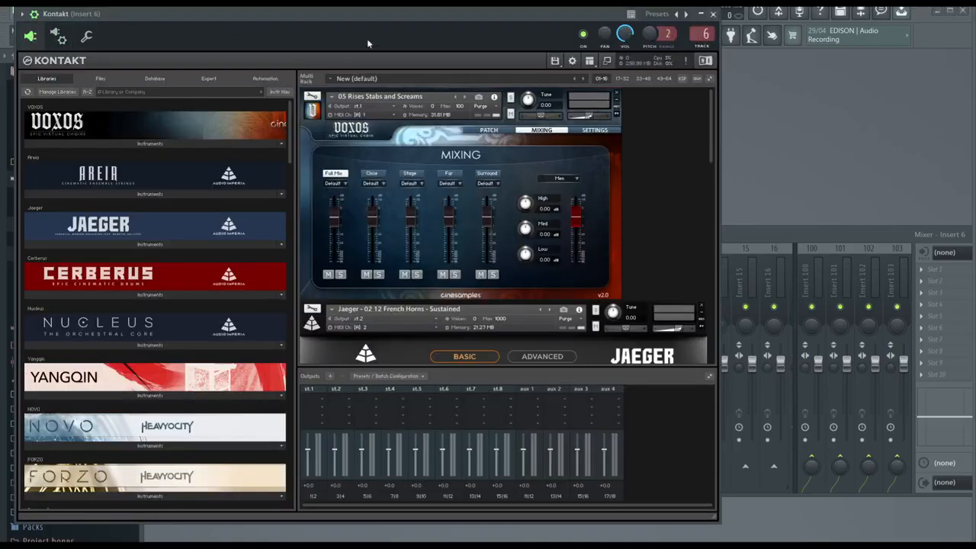
drag(384, 13, 518, 10)
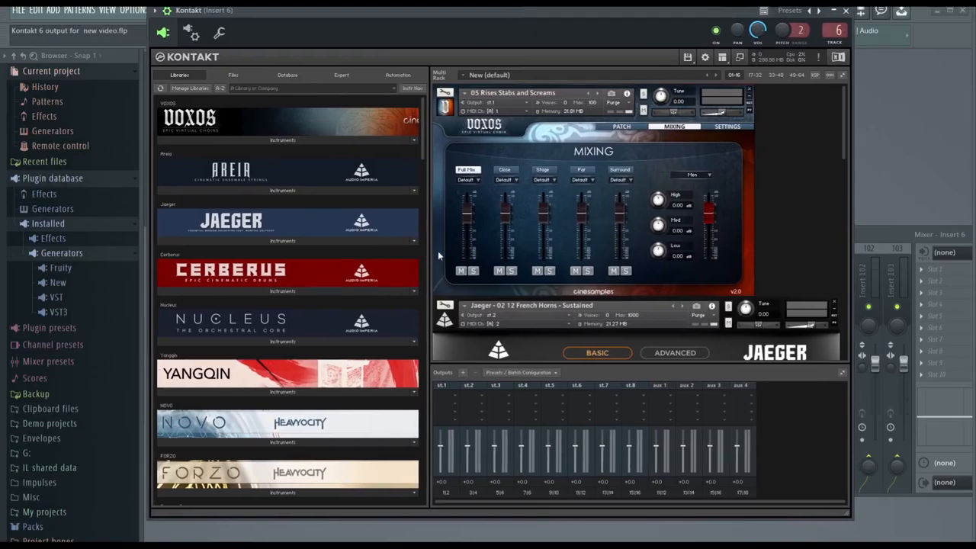
drag(343, 10, 440, 14)
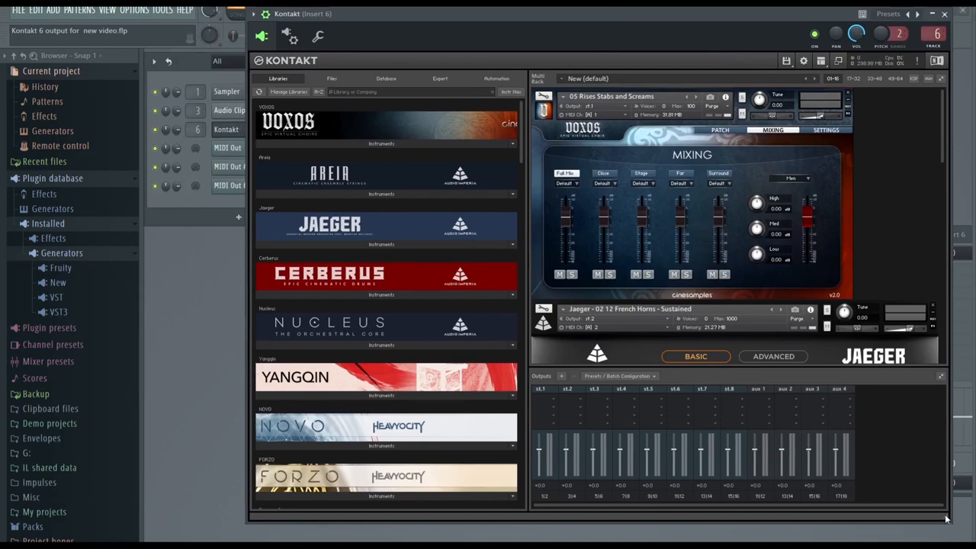
drag(947, 522, 835, 385)
drag(527, 17, 649, 20)
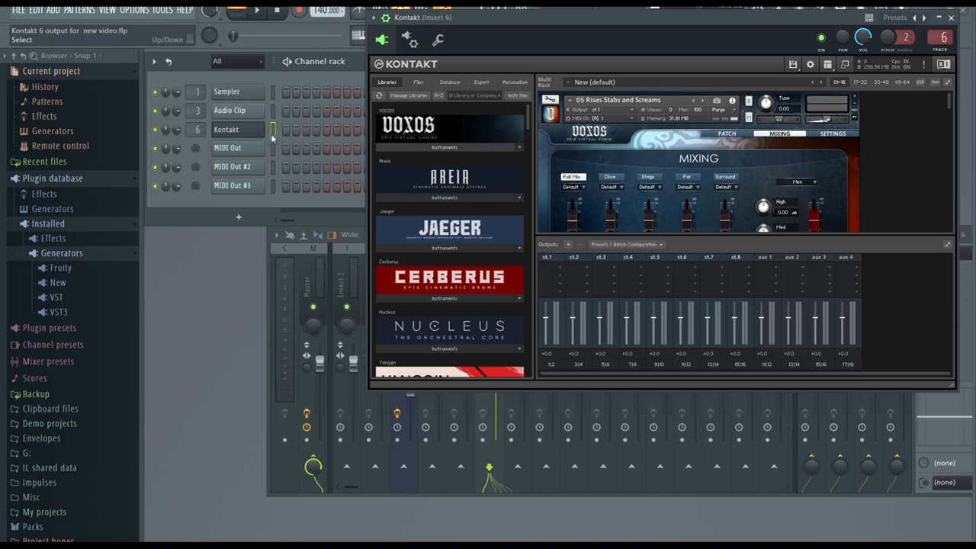
Select the Kontakt and MIDI Out channels one after another and play them to check which instrument and Kontakt output respond
mouse_move(273, 130)
mouse_down()
mouse_move(272, 183)
mouse_move(276, 135)
mouse_up()
key(Down)
click(274, 132)
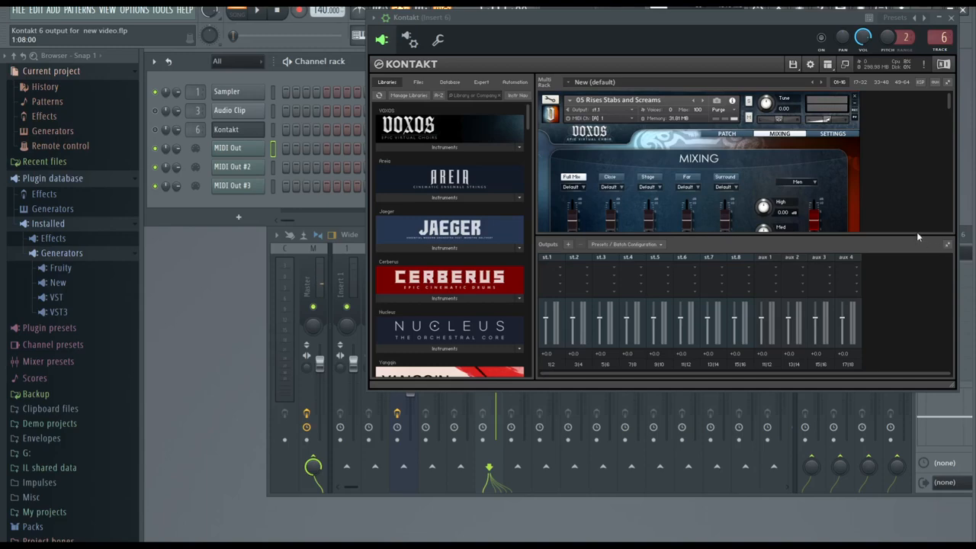
drag(949, 105, 950, 136)
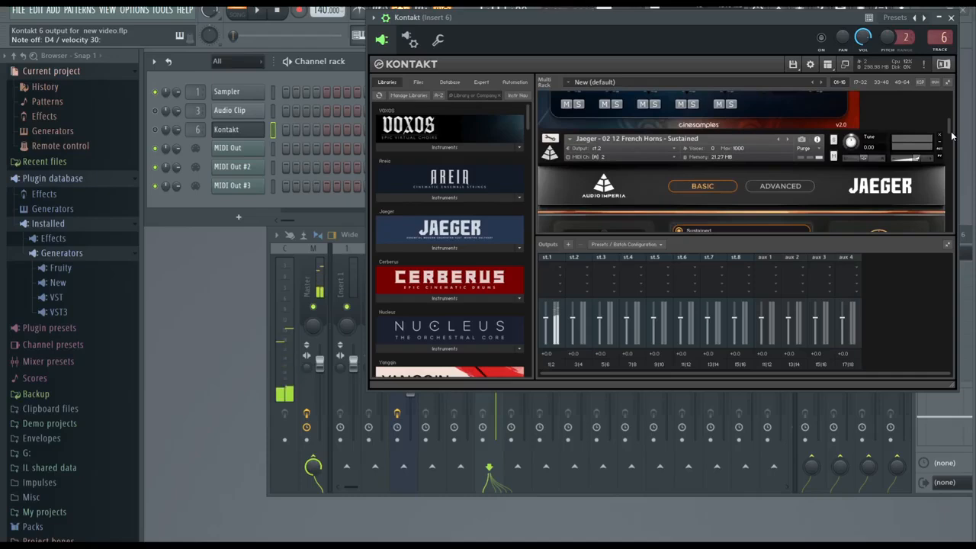
click(275, 155)
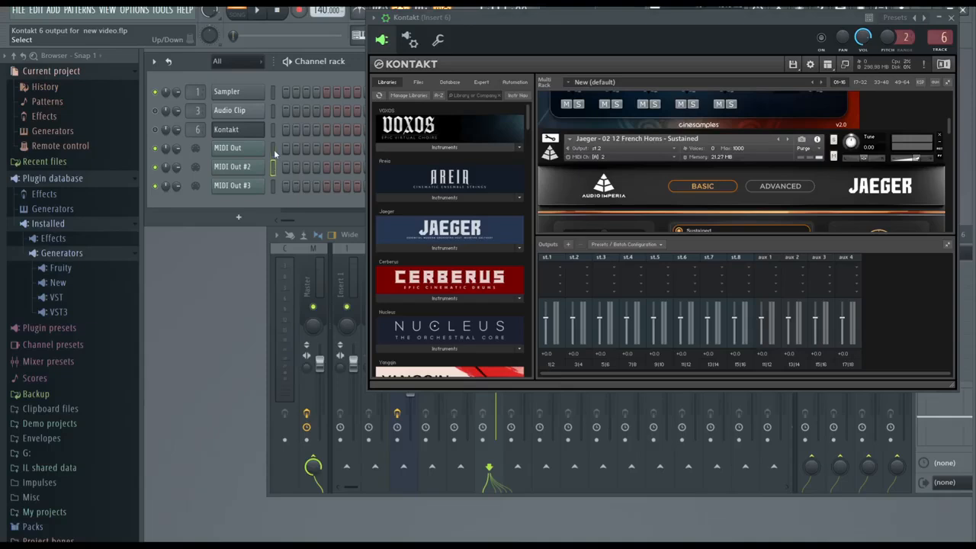
click(275, 152)
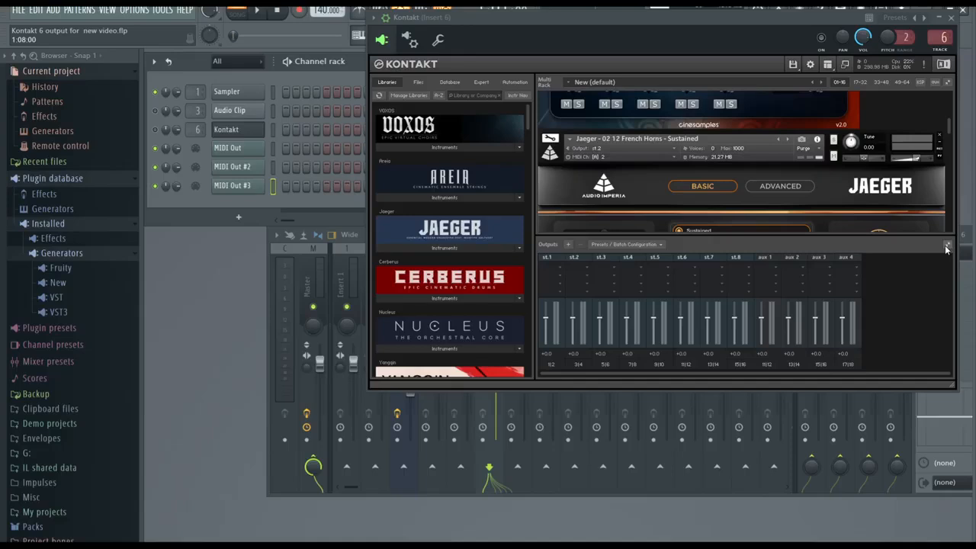
Enlarge and reposition the Kontakt window, and route the Nucleus 2 Flutes instrument to output st.3
drag(952, 391, 966, 517)
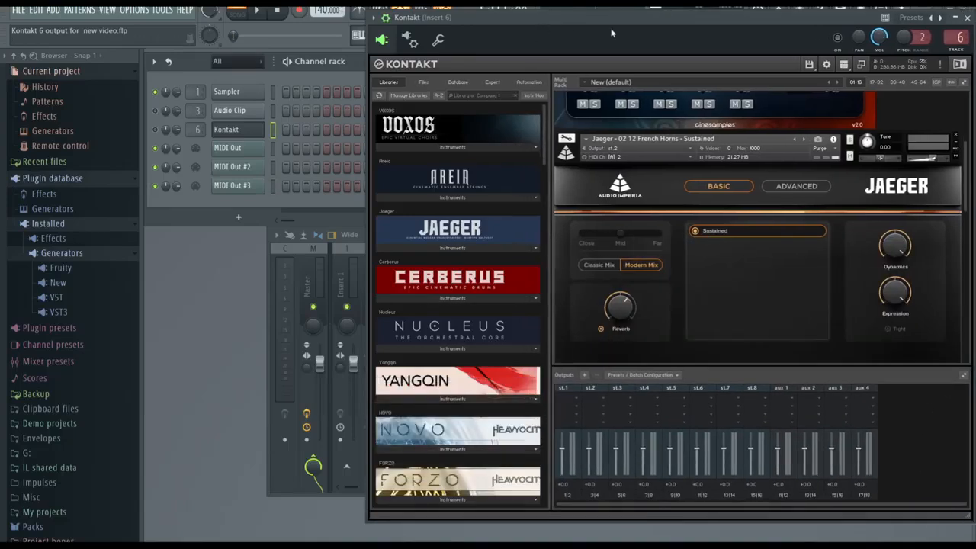
drag(618, 19, 532, 12)
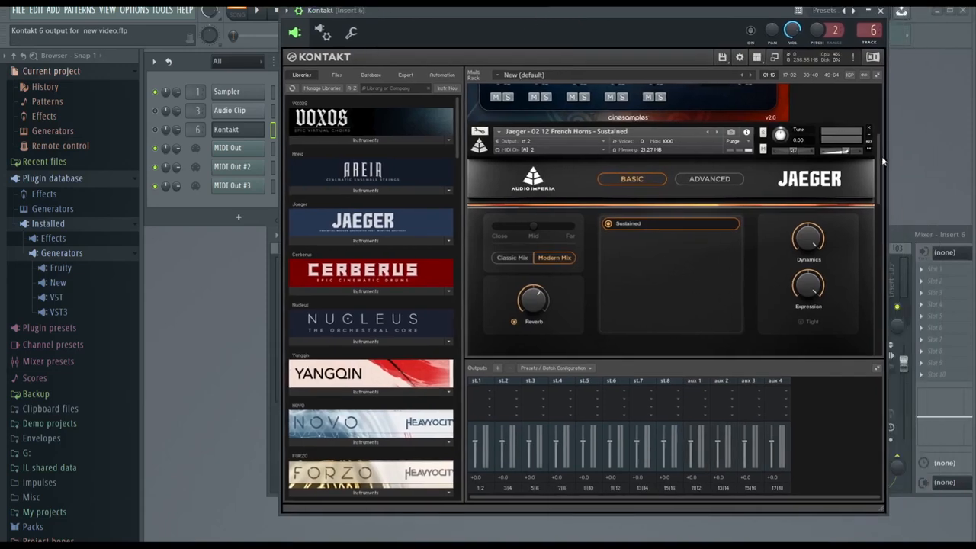
drag(876, 171, 883, 314)
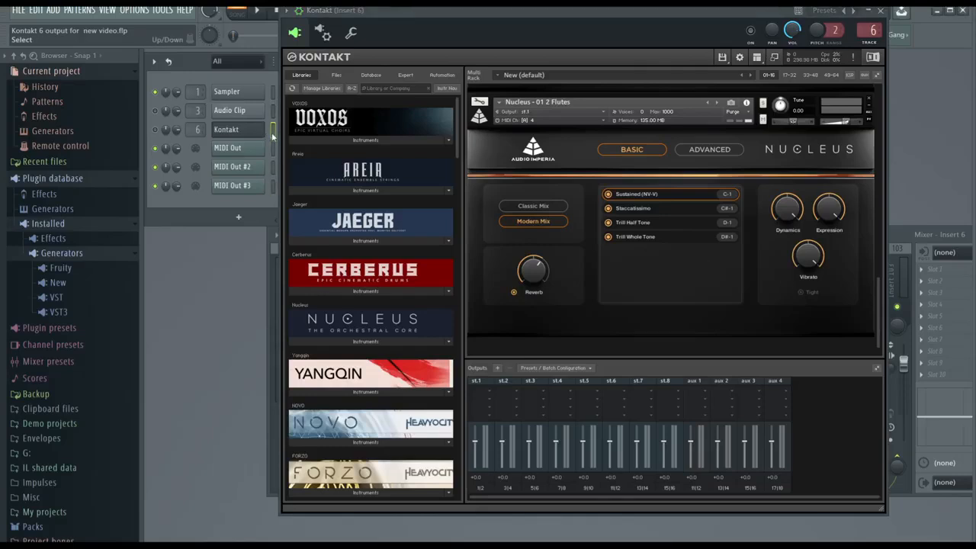
scroll(272, 134, down, 3)
click(525, 112)
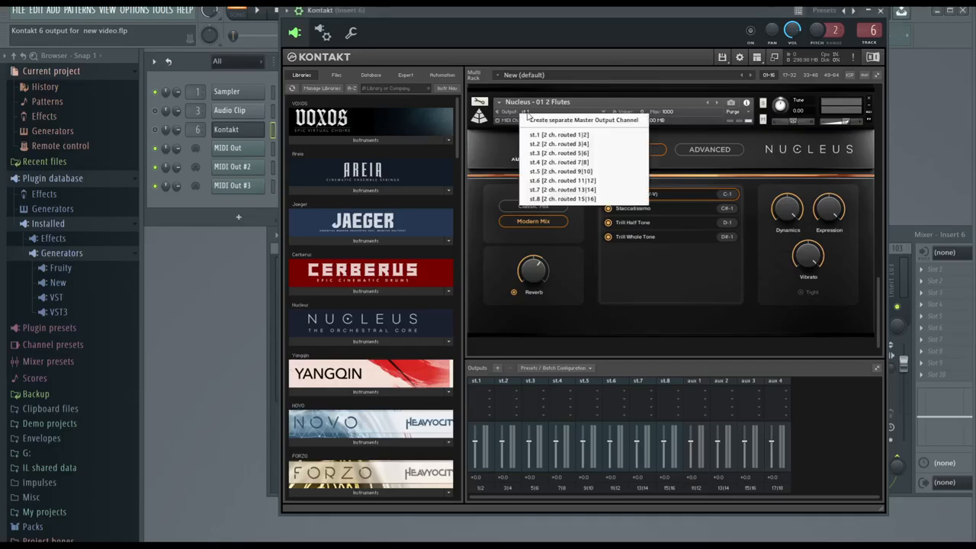
click(541, 155)
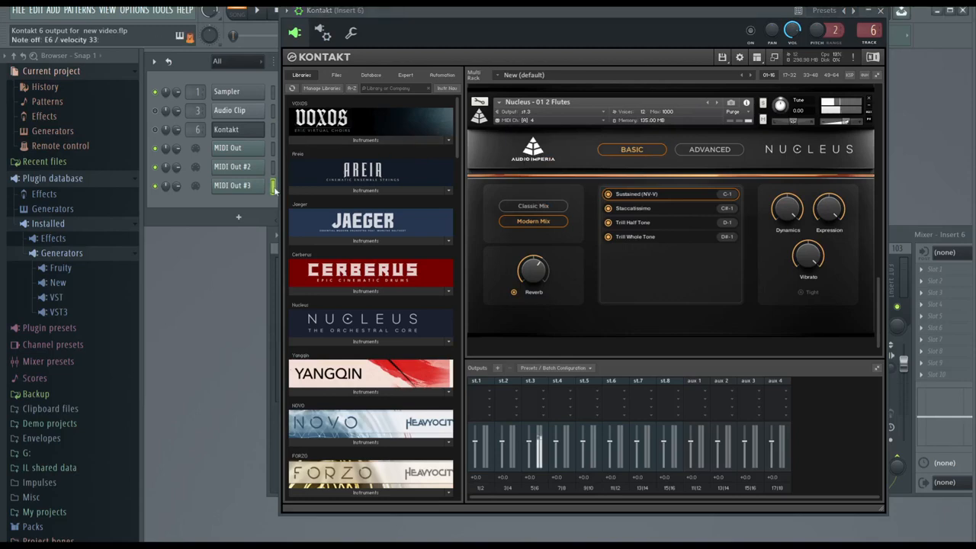
Route the Nucleus 2 Clarinets instrument to output st.2
scroll(567, 212, down, 5)
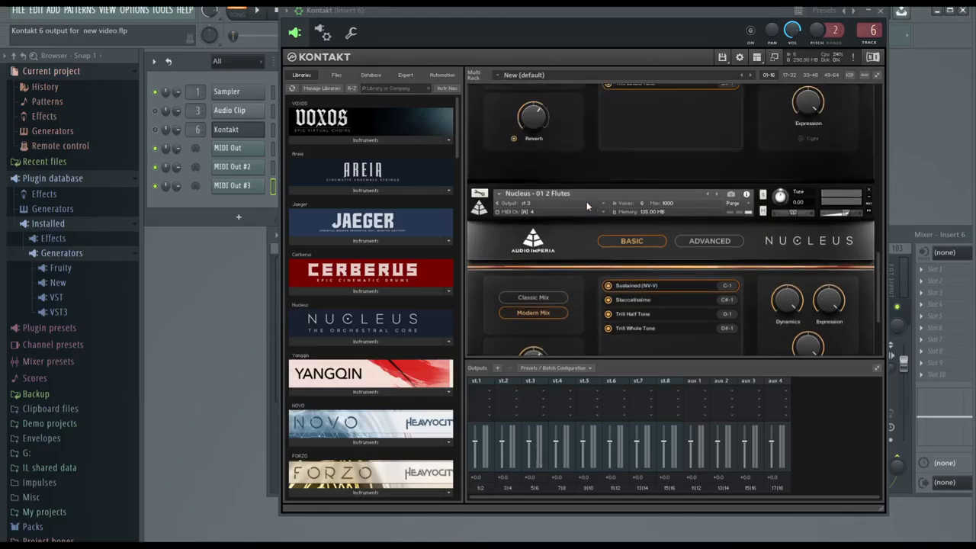
scroll(586, 201, up, 5)
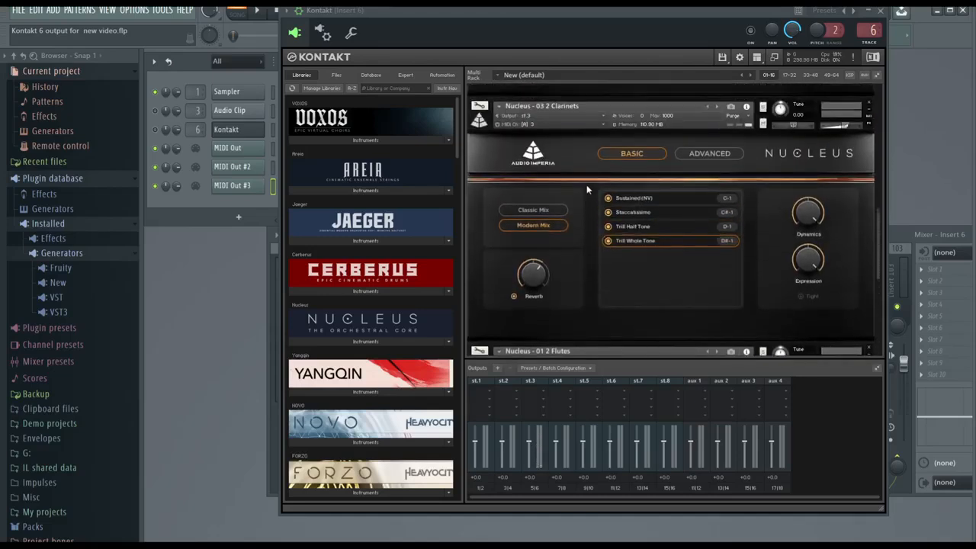
click(528, 122)
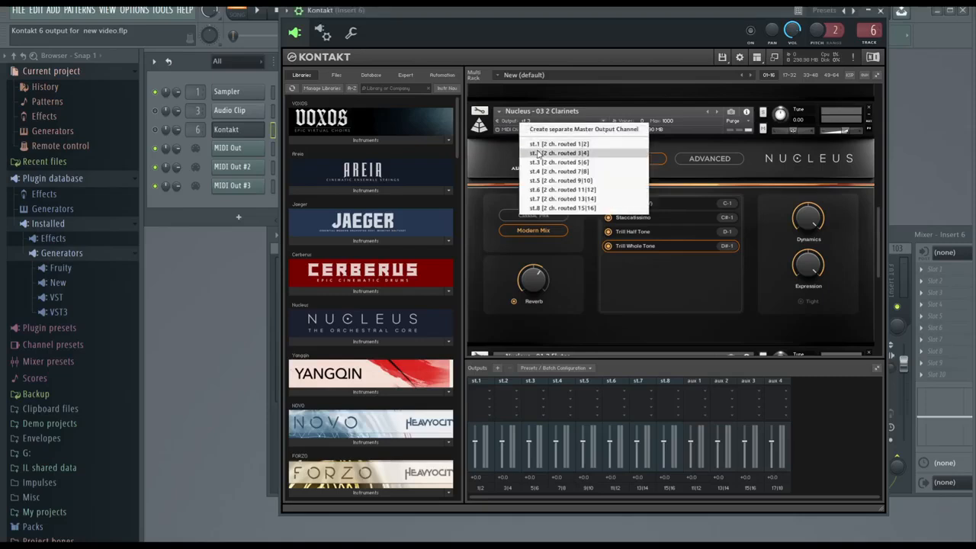
click(538, 153)
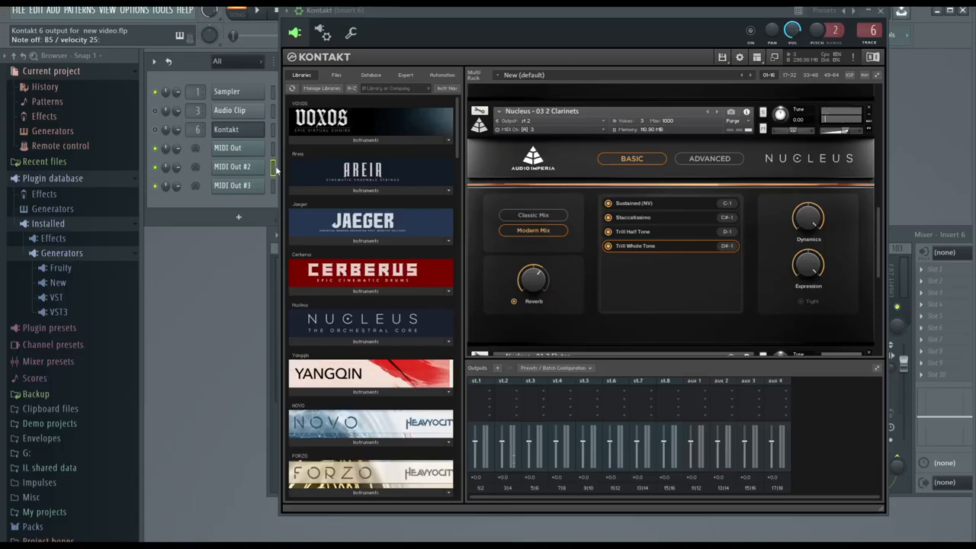
Play the Jaeger 12 French Horns through MIDI Out to check its output, and reselect the Kontakt channel
scroll(518, 167, up, 2)
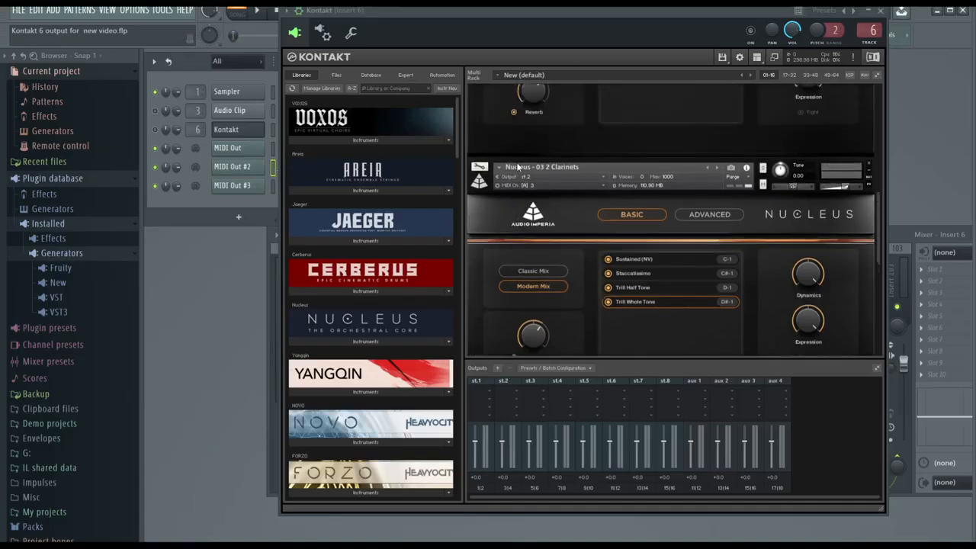
scroll(518, 166, up, 3)
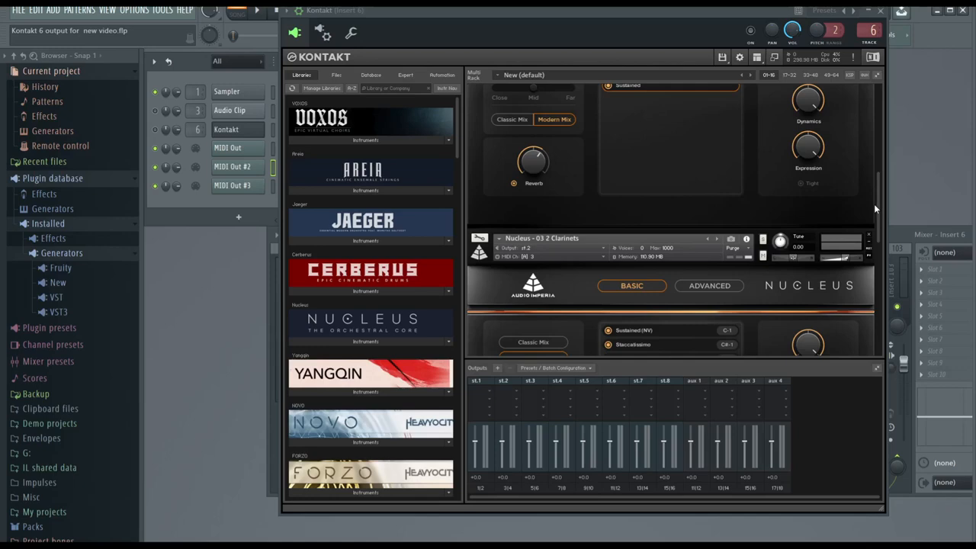
drag(877, 203, 883, 162)
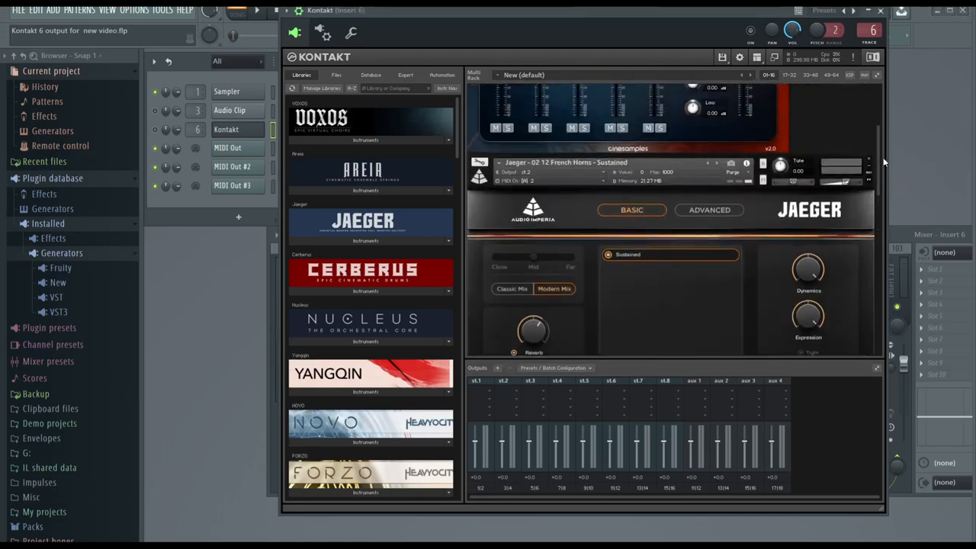
drag(883, 162, 881, 165)
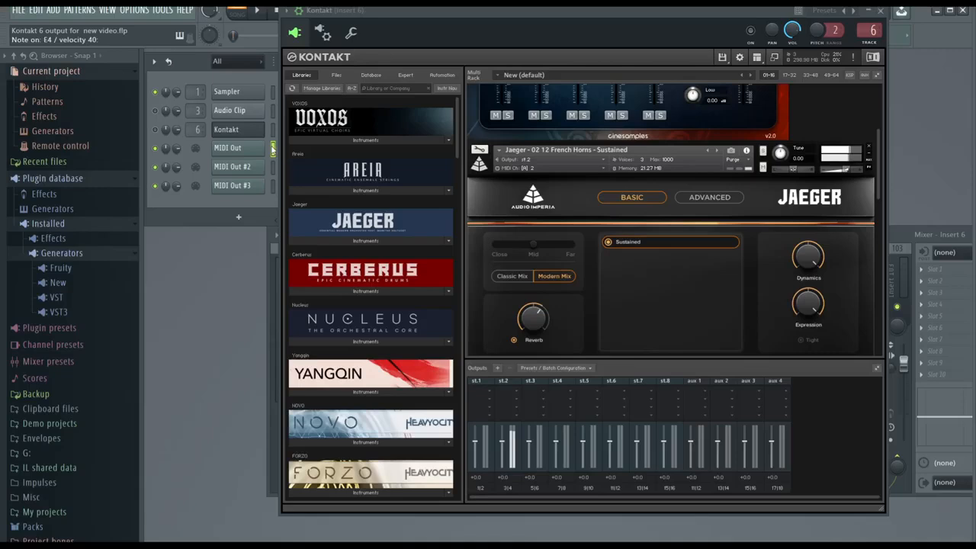
click(274, 134)
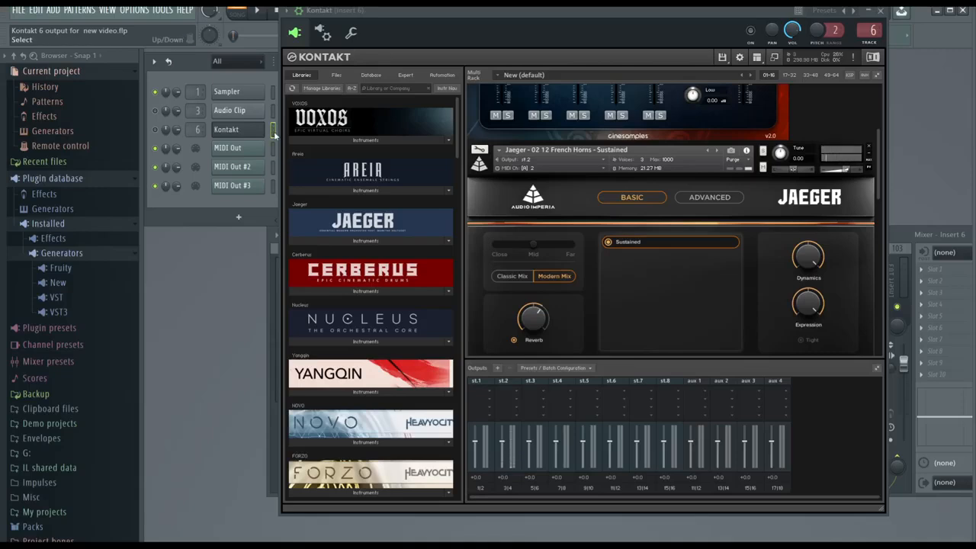